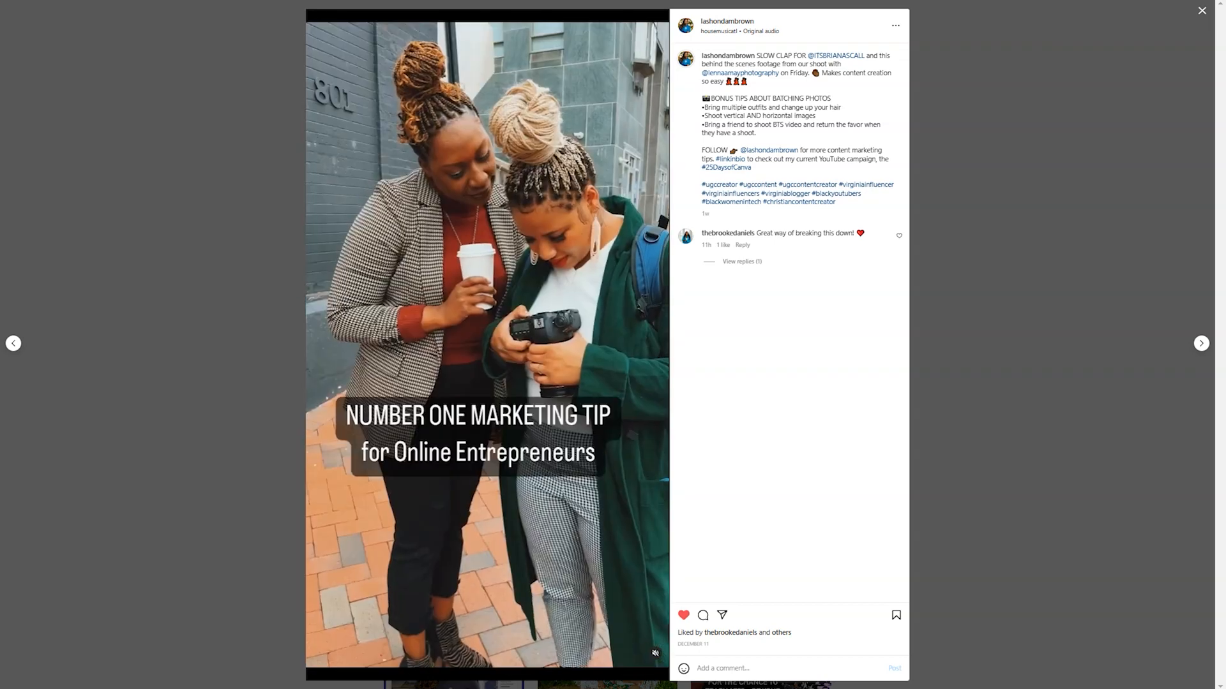
# View two Instagram video posts with on-screen captions as examples, closing each one
pyautogui.click(1202, 10)
pyautogui.click(761, 346)
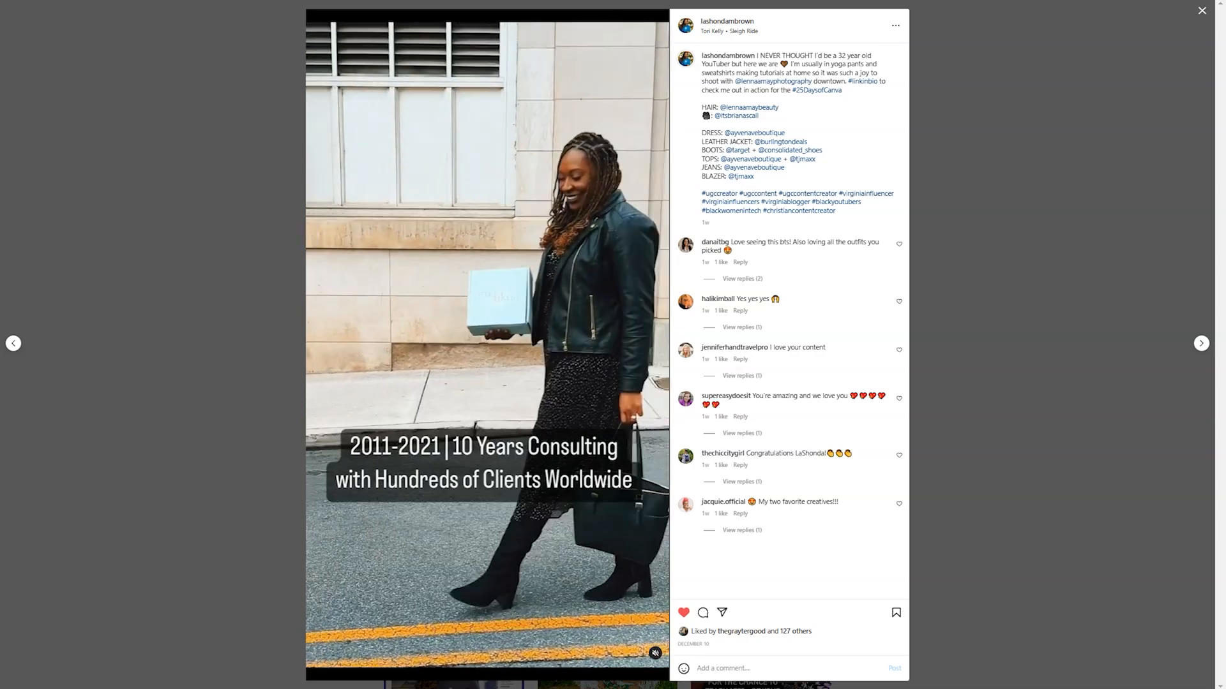
pyautogui.press('Escape')
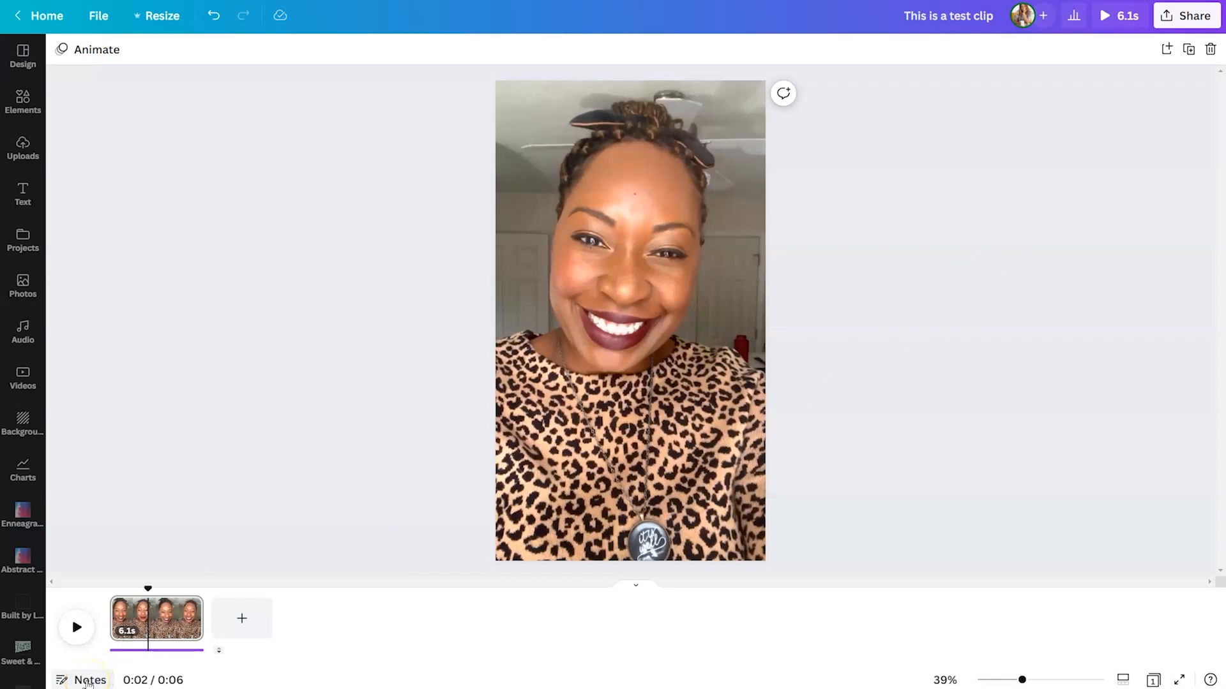
# In Canva, open the page notes, add a subheading to the video page and move it down onto the patterned top
pyautogui.click(87, 681)
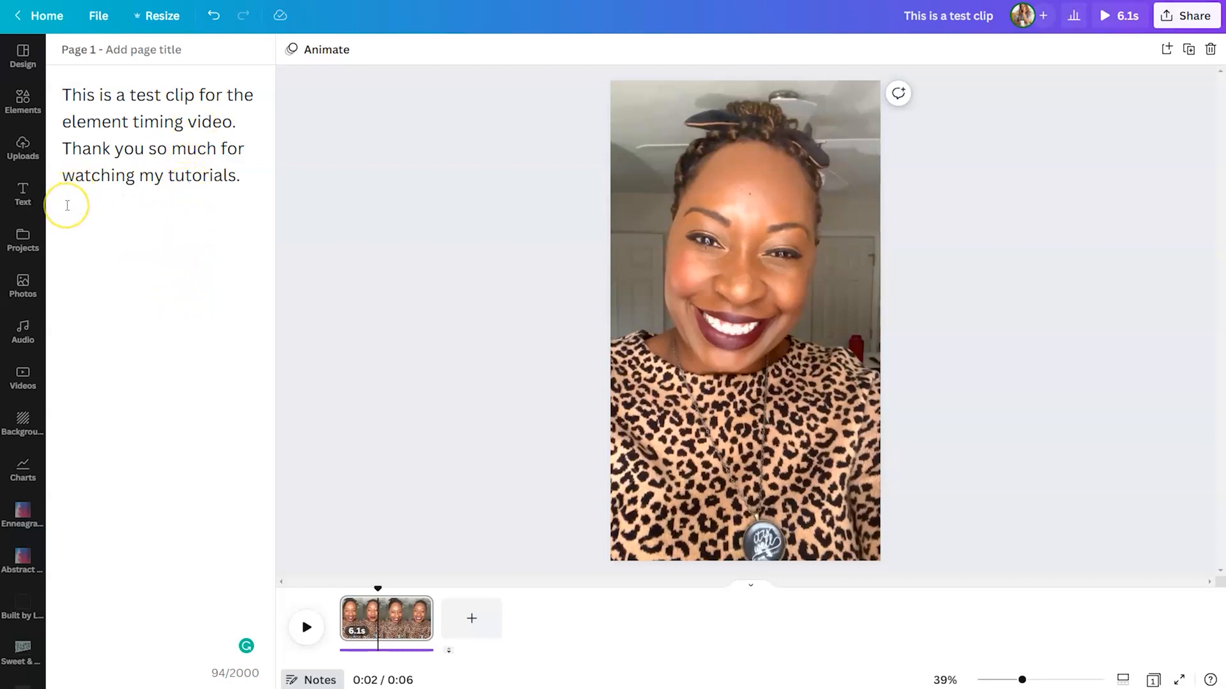
pyautogui.click(32, 199)
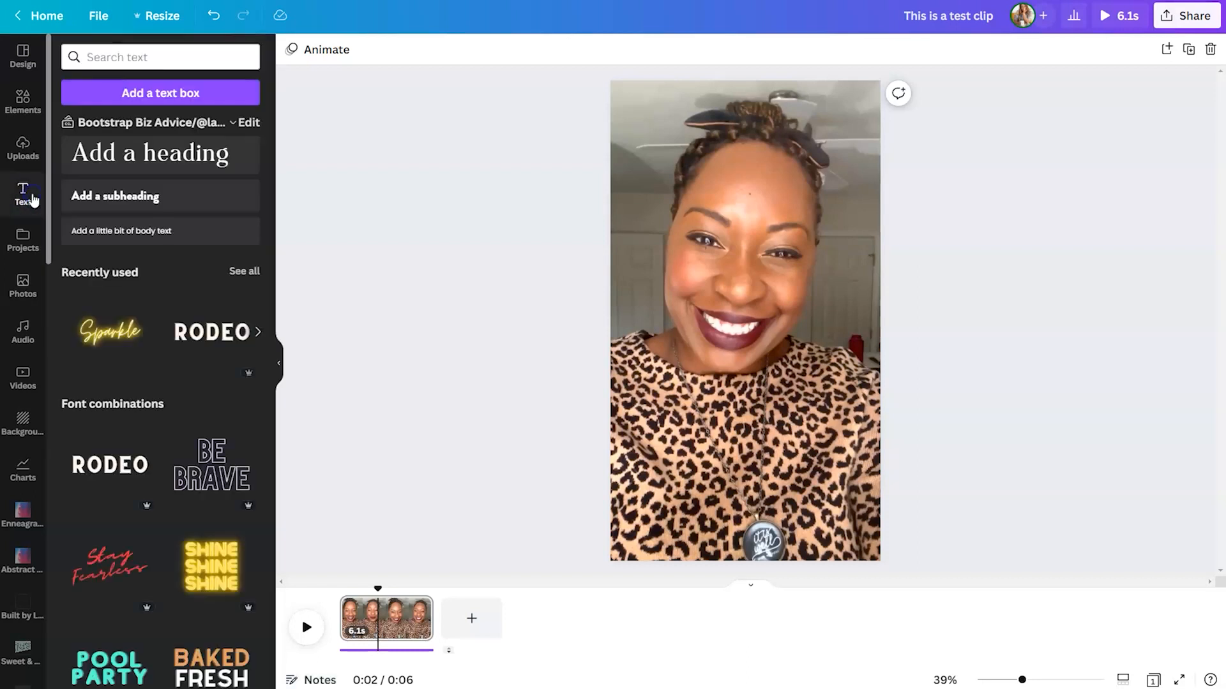
pyautogui.click(89, 197)
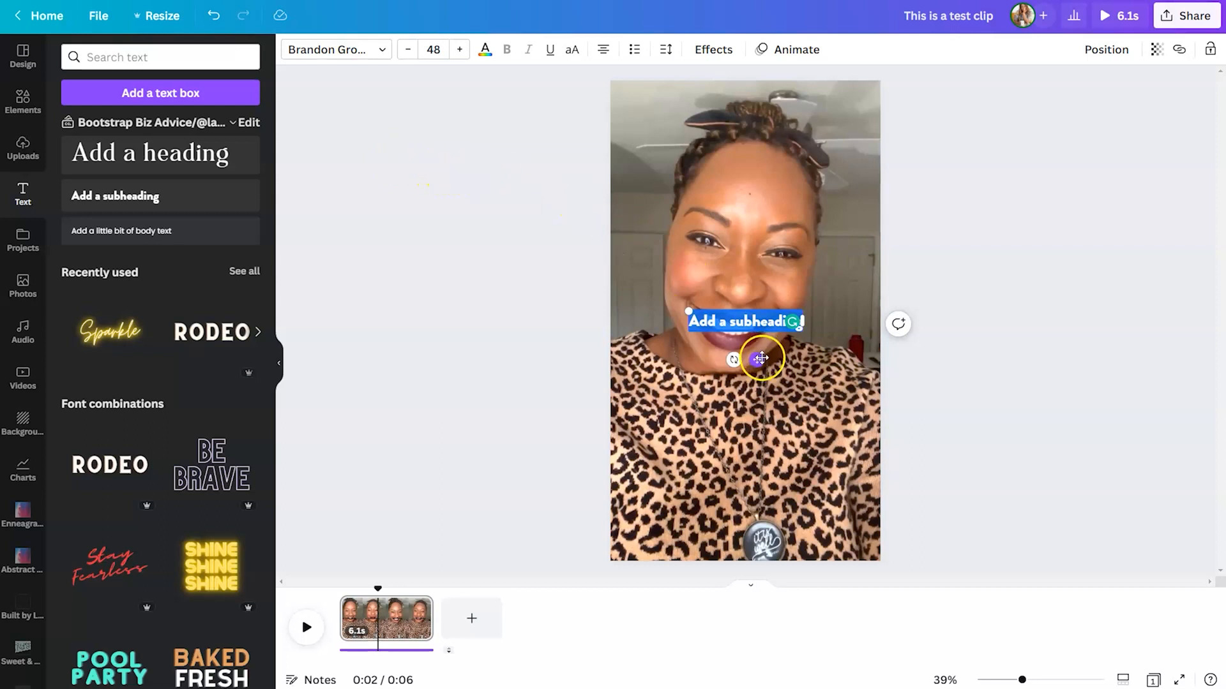
pyautogui.moveTo(760, 358); pyautogui.dragTo(762, 473)
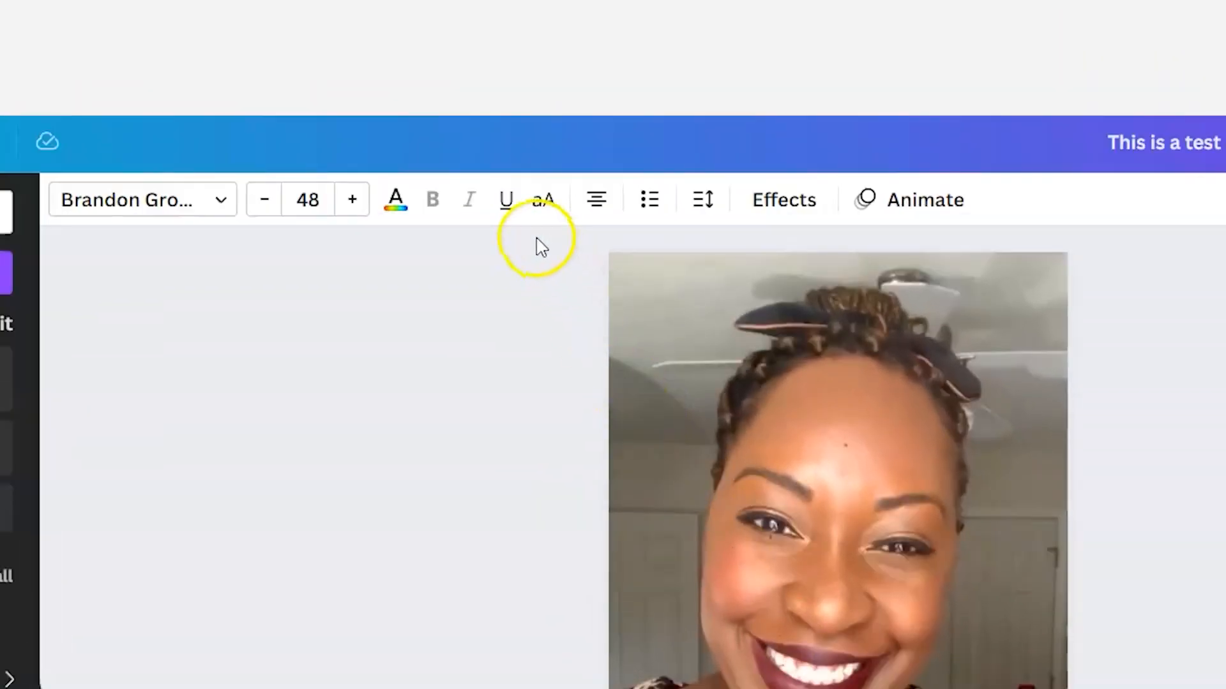
# Set the subheading to uppercase and apply the Background text effect
pyautogui.click(542, 201)
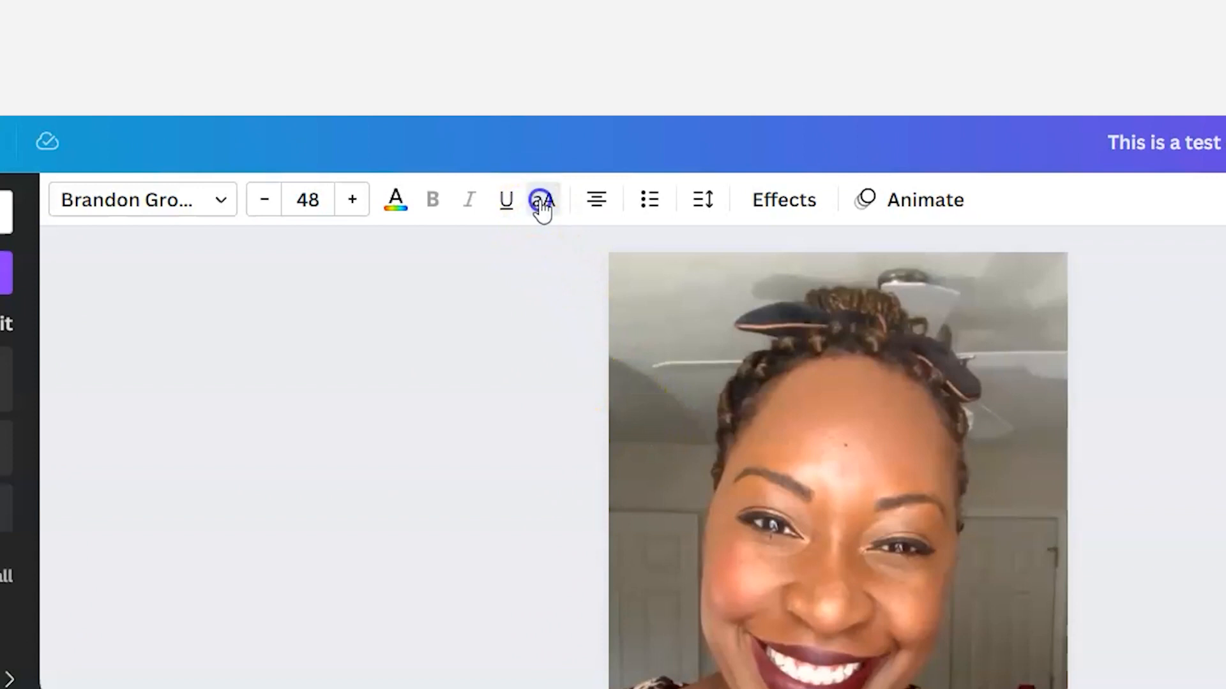
pyautogui.click(530, 211)
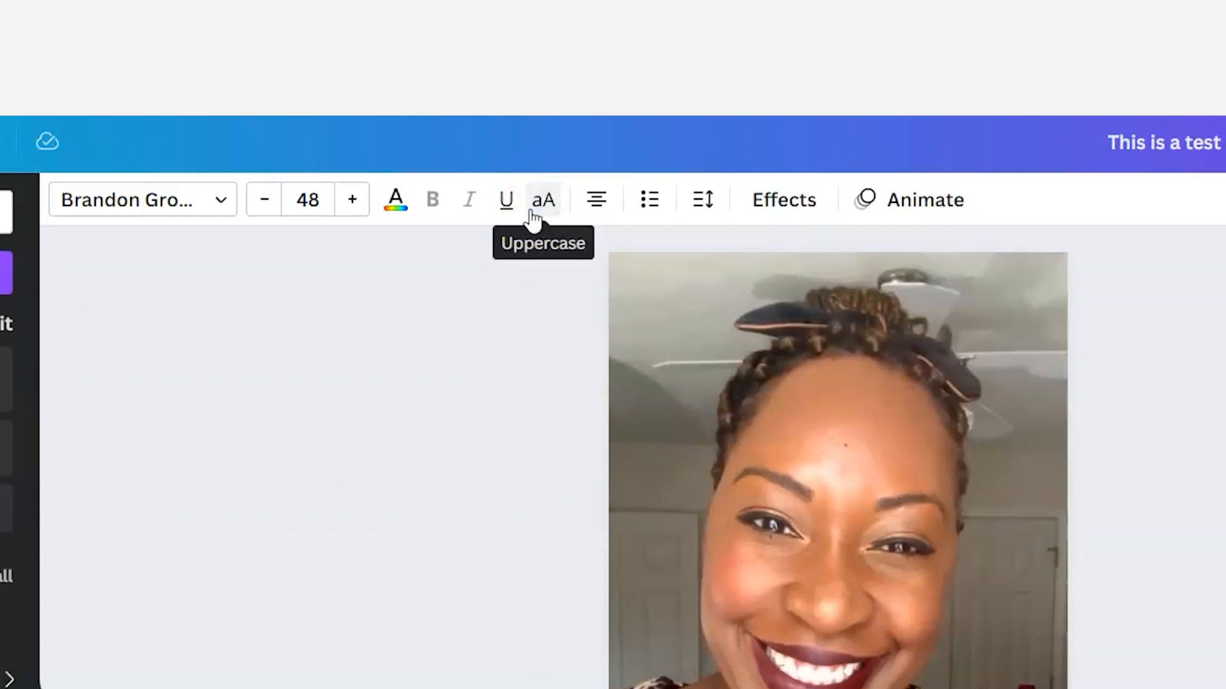
pyautogui.click(761, 214)
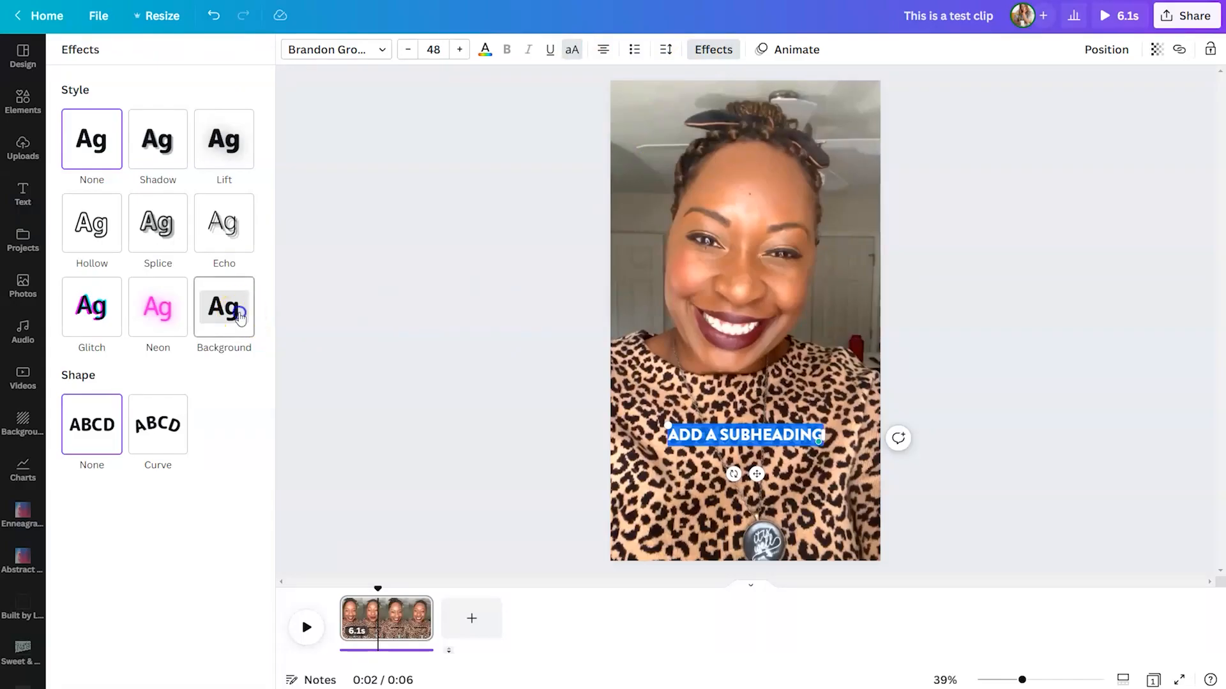
pyautogui.click(241, 317)
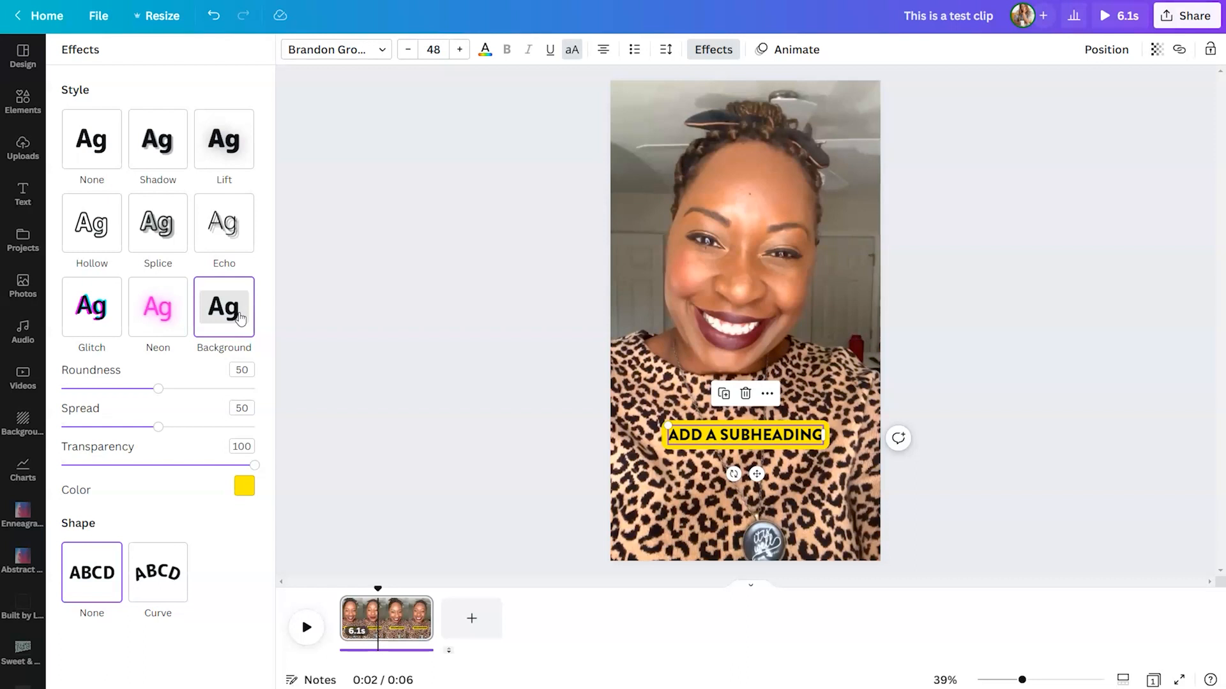
# Color the subheading's background dark brown from the Neutral Tones palette and its text white
pyautogui.click(246, 489)
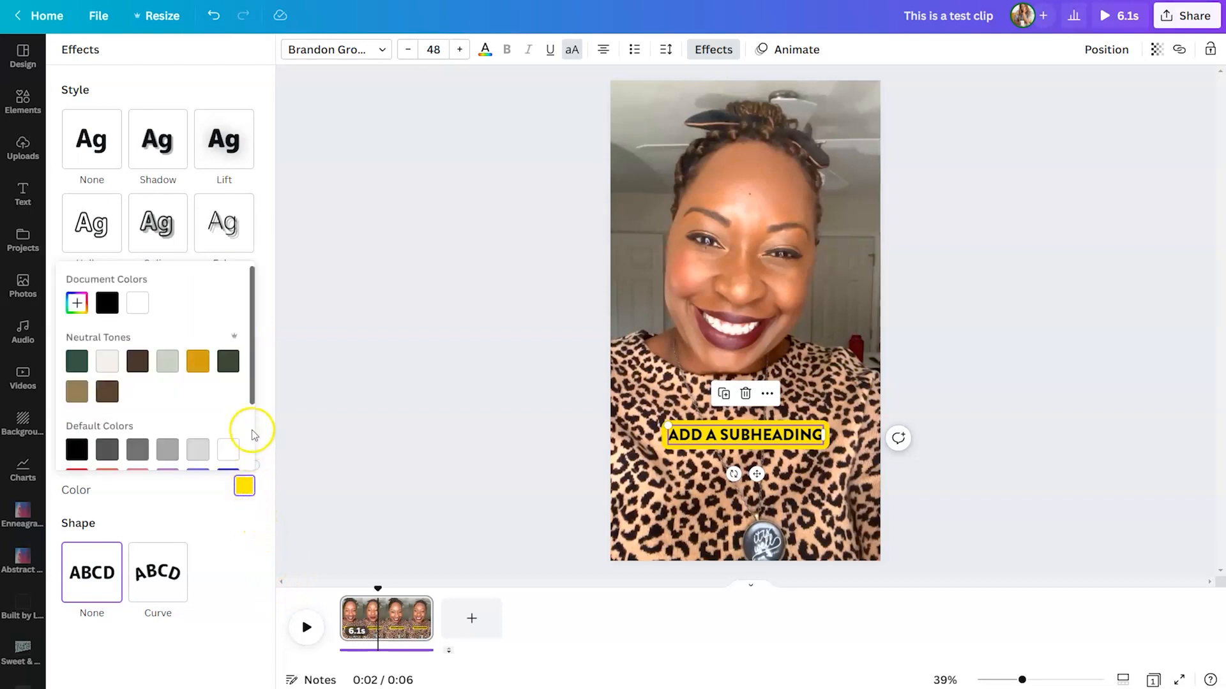
pyautogui.click(228, 363)
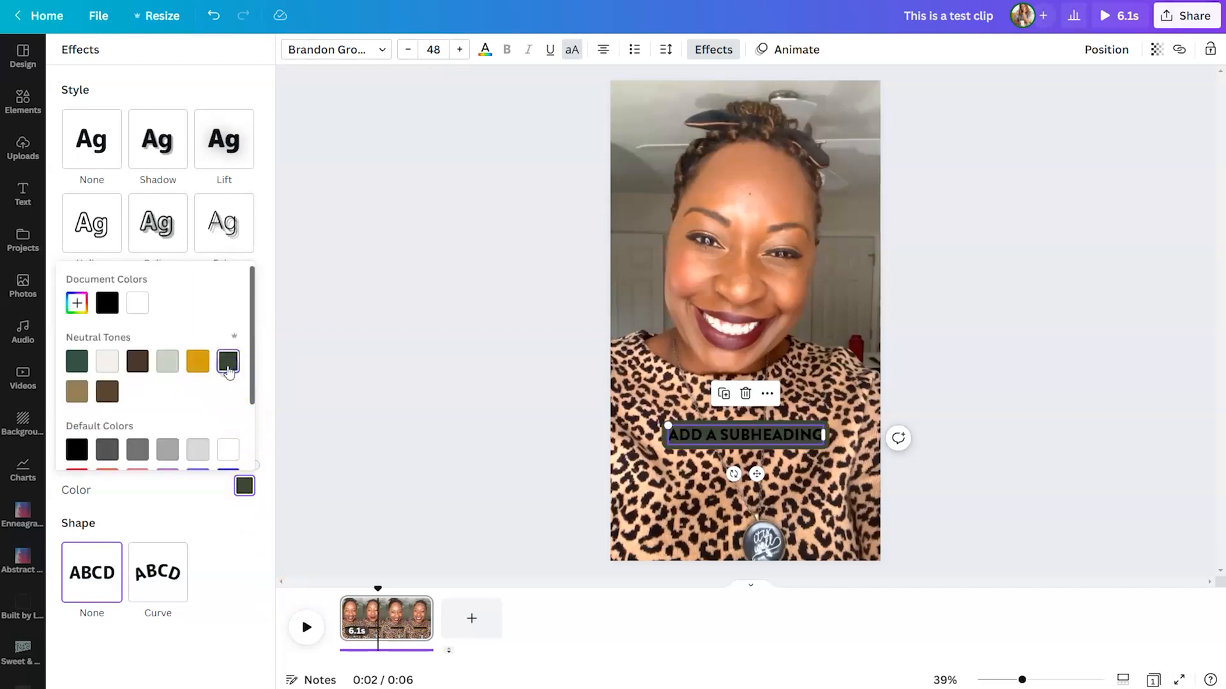
pyautogui.click(138, 362)
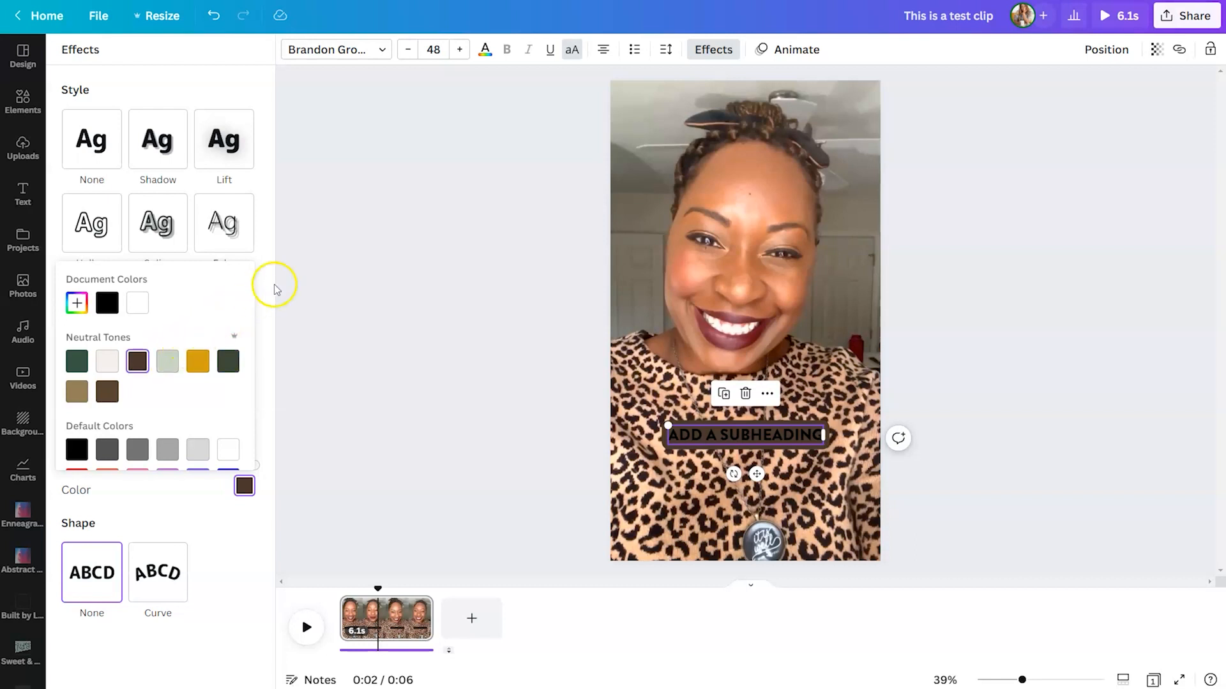
pyautogui.click(484, 50)
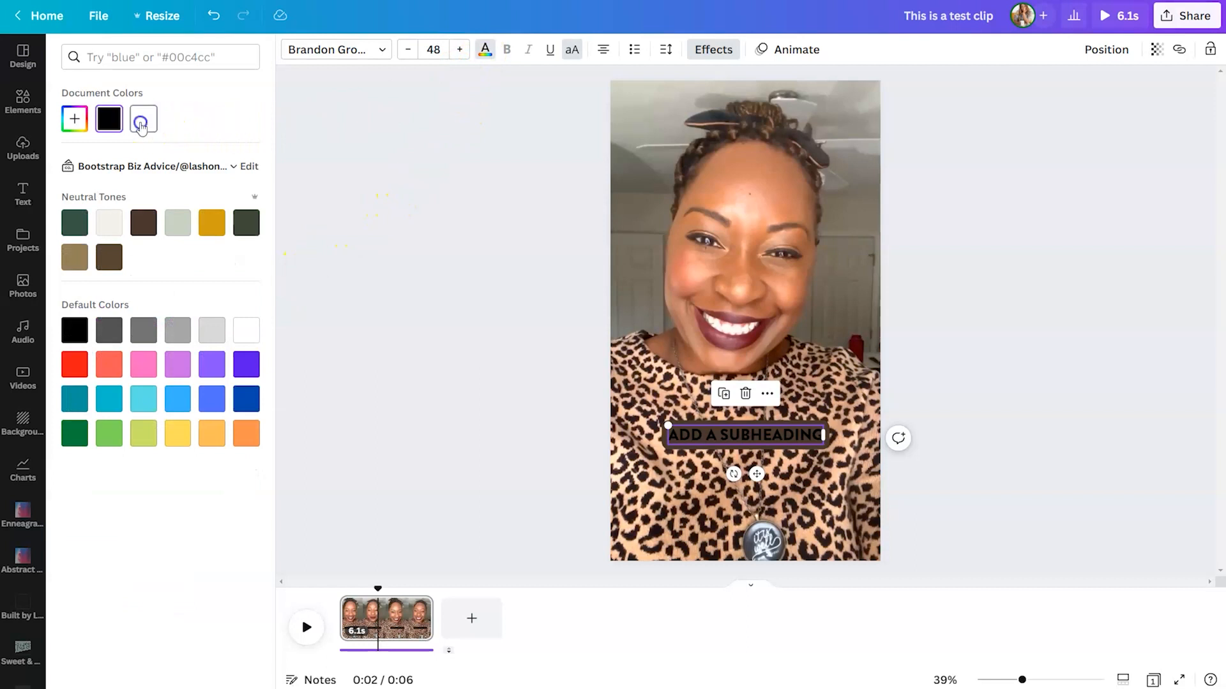
pyautogui.click(143, 120)
pyautogui.click(441, 209)
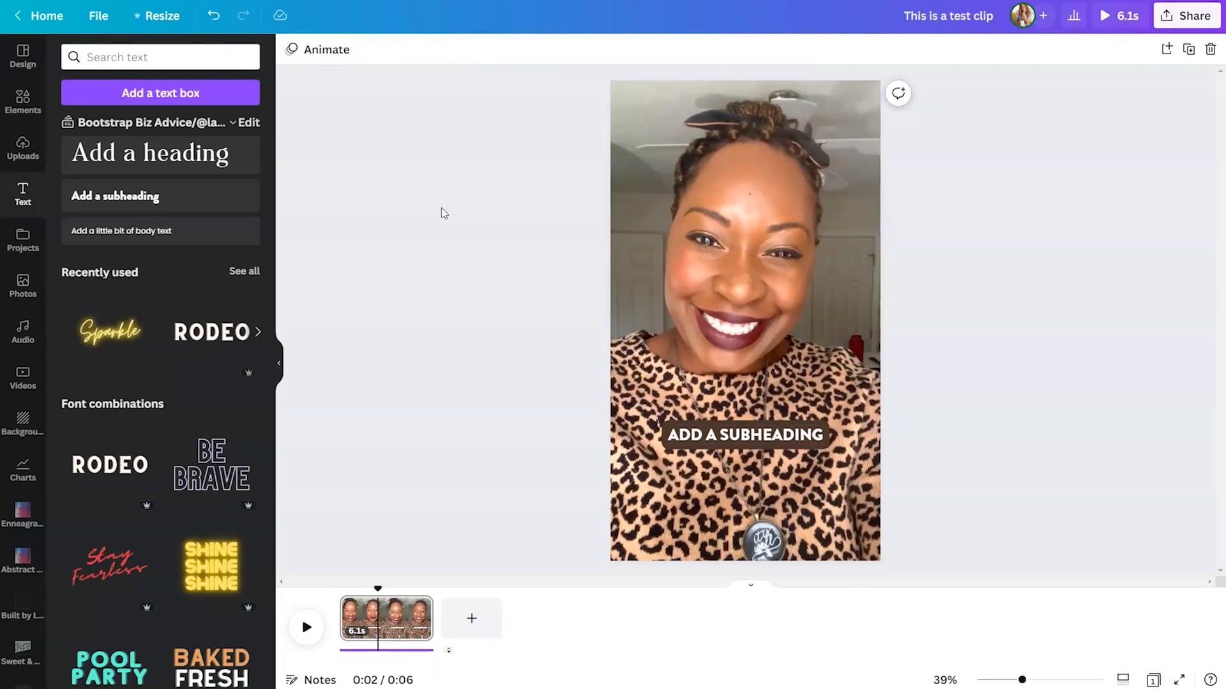
# Replace the subheading with the sentence "This is a test clip for the element timing video." copied from the page notes
pyautogui.click(314, 679)
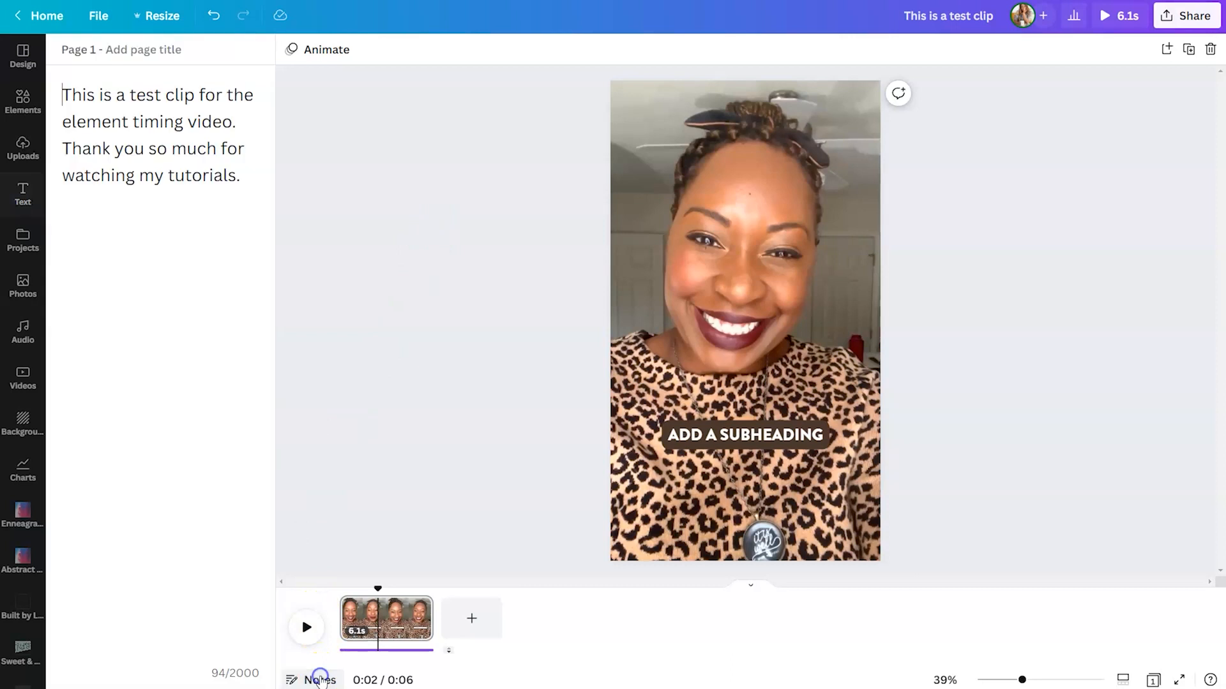
pyautogui.moveTo(63, 94); pyautogui.dragTo(255, 122)
pyautogui.hotkey('ctrl', 'c')
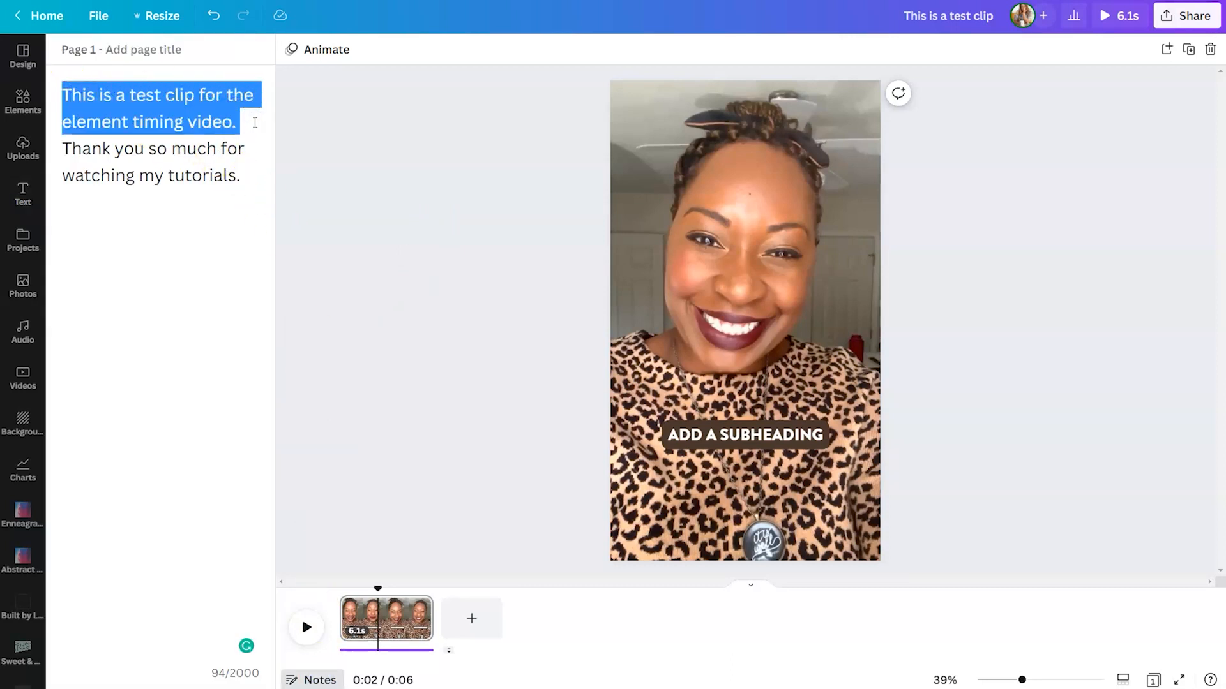
pyautogui.doubleClick(800, 435)
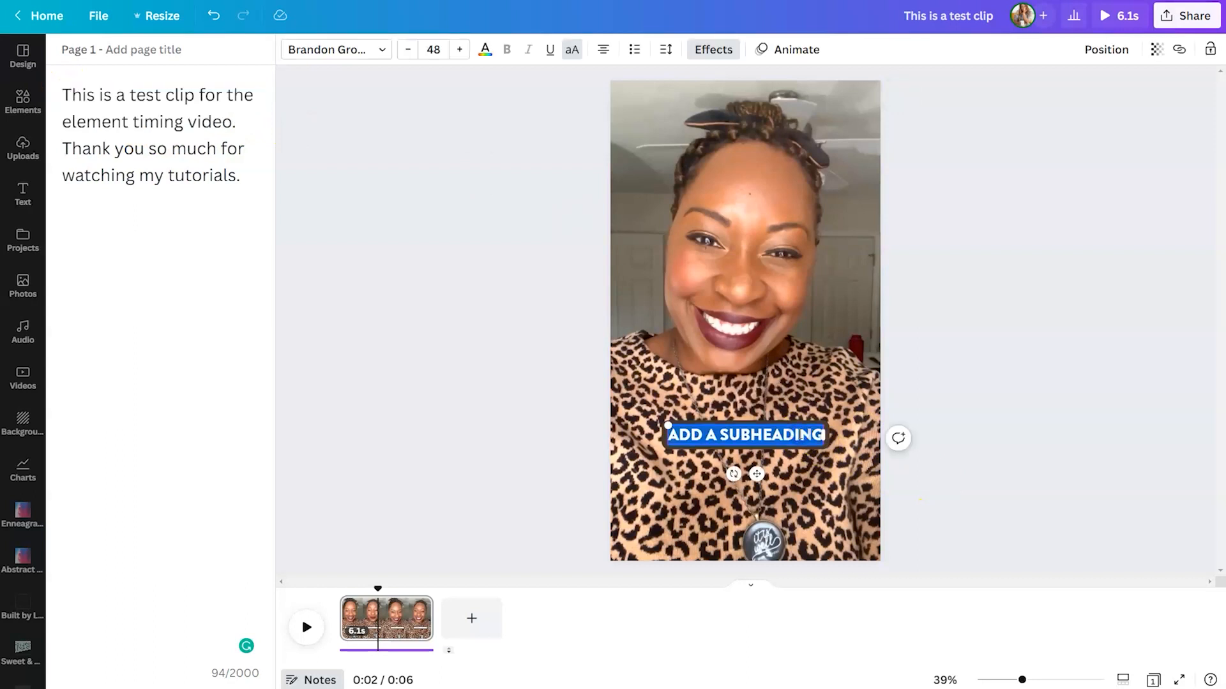
pyautogui.hotkey('ctrl', 'v')
pyautogui.click(941, 383)
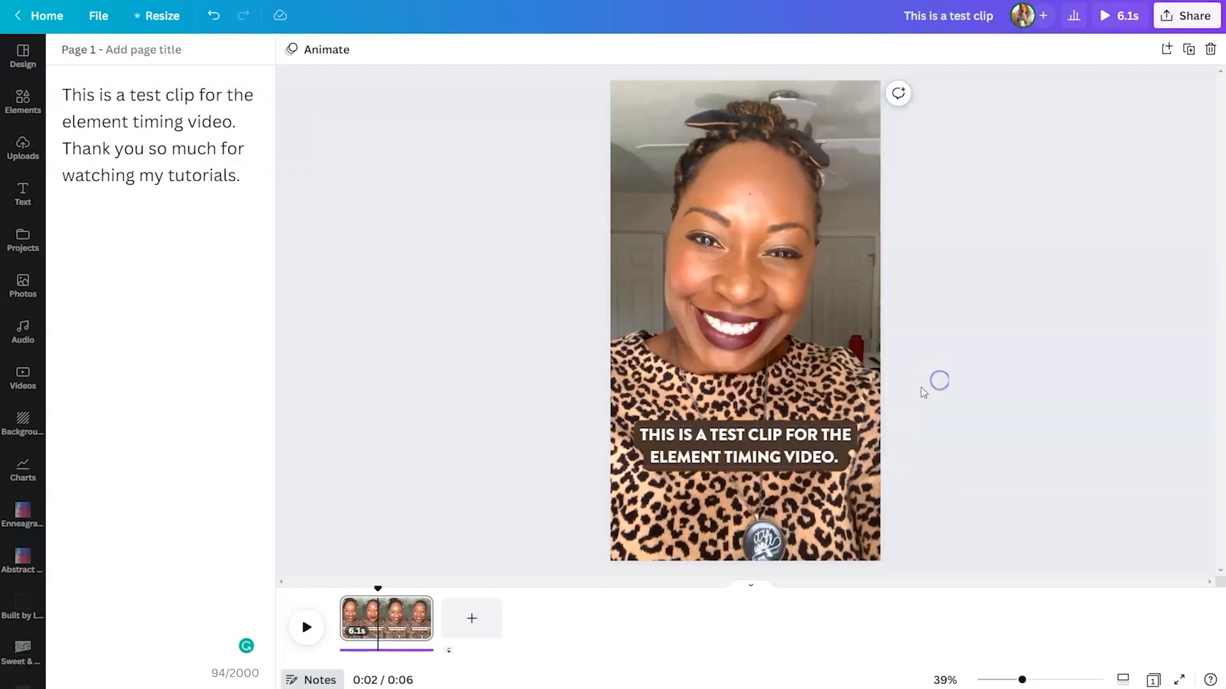
# Duplicate the caption and change the copy's text to "Thank you so much for watching my tutorials." over the original
pyautogui.click(806, 434)
pyautogui.click(803, 426)
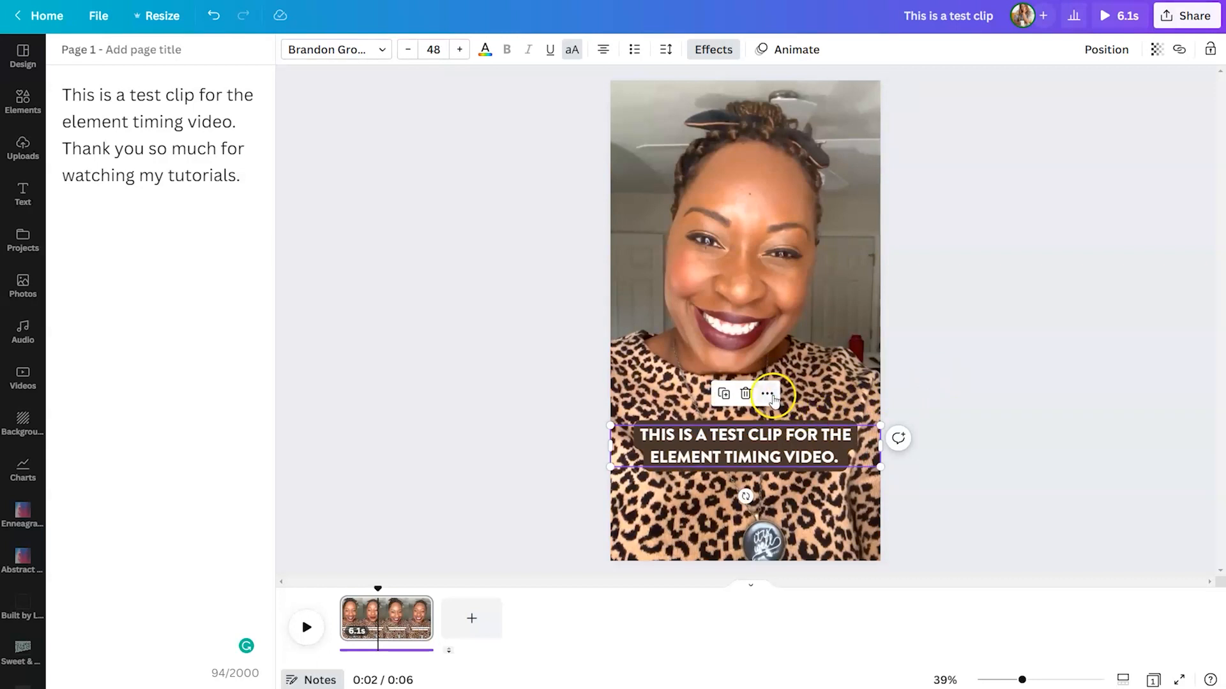
pyautogui.click(767, 394)
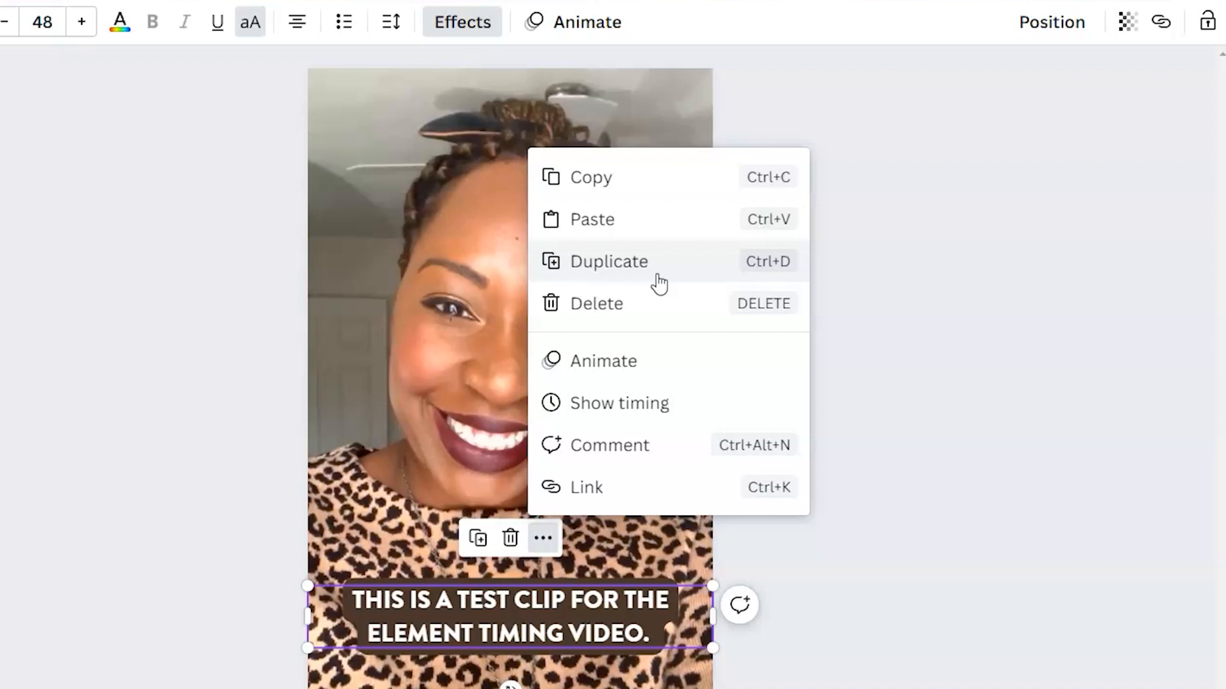
pyautogui.click(658, 278)
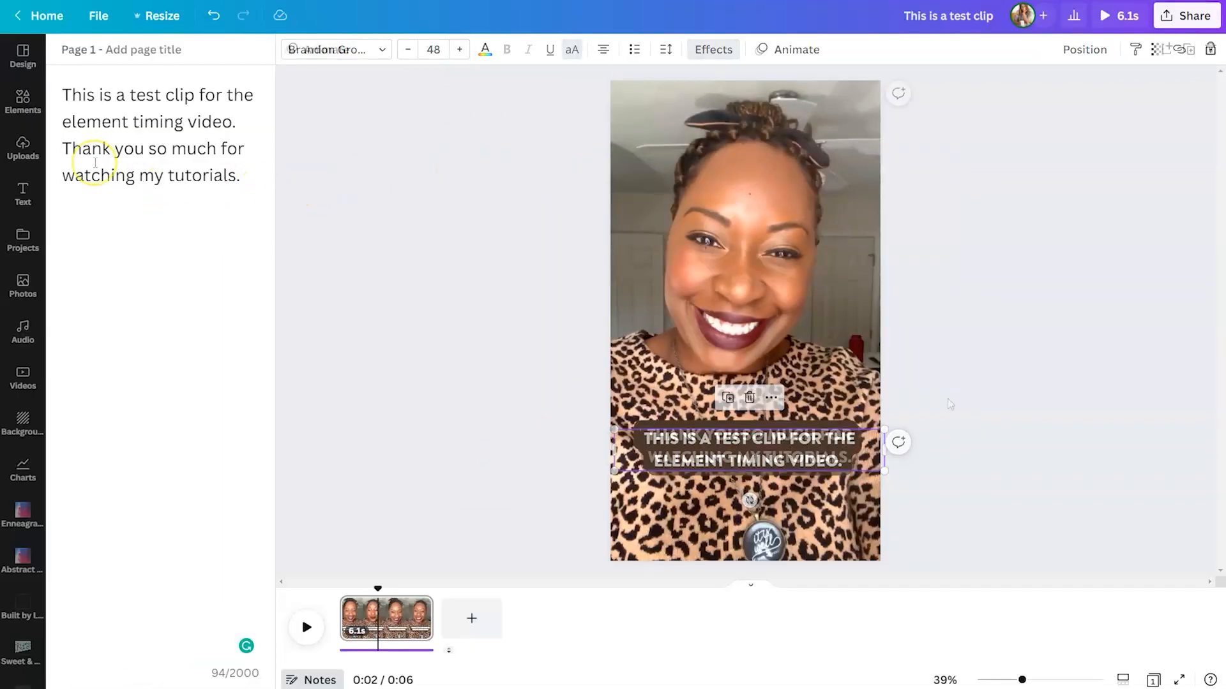
pyautogui.click(950, 404)
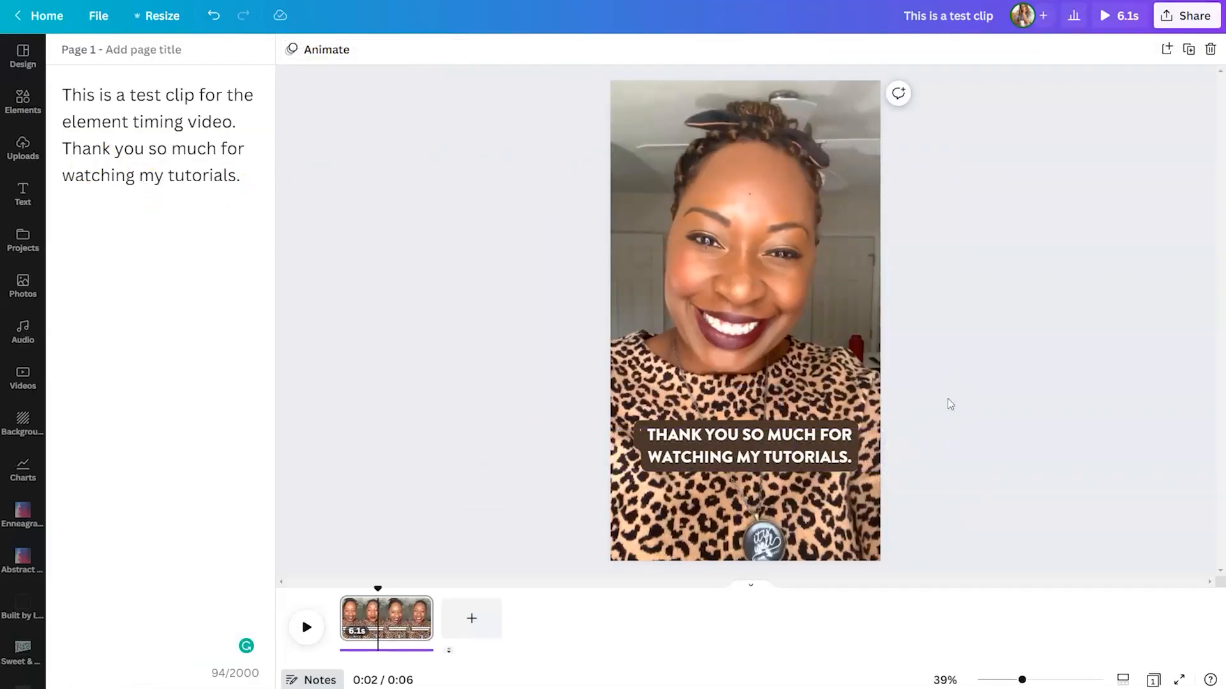
# Show the timing of both overlapping captions and split their combined timeline track into separate tracks
pyautogui.moveTo(938, 394); pyautogui.dragTo(591, 519)
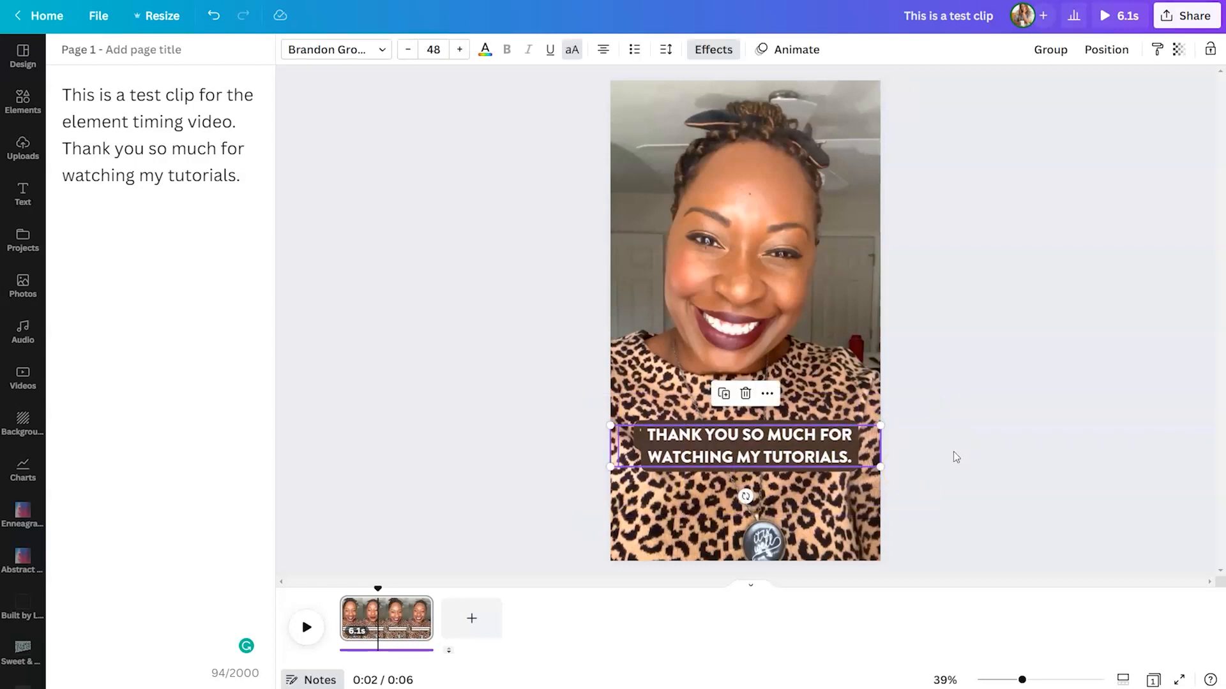
pyautogui.click(766, 393)
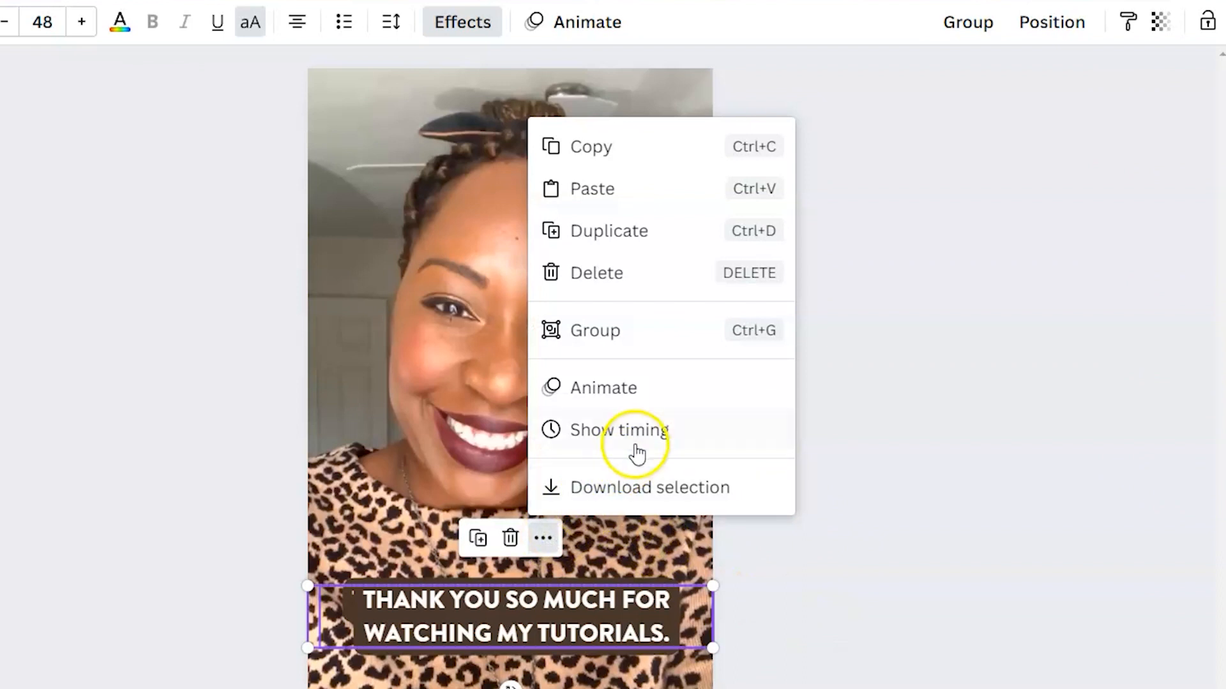
pyautogui.click(632, 440)
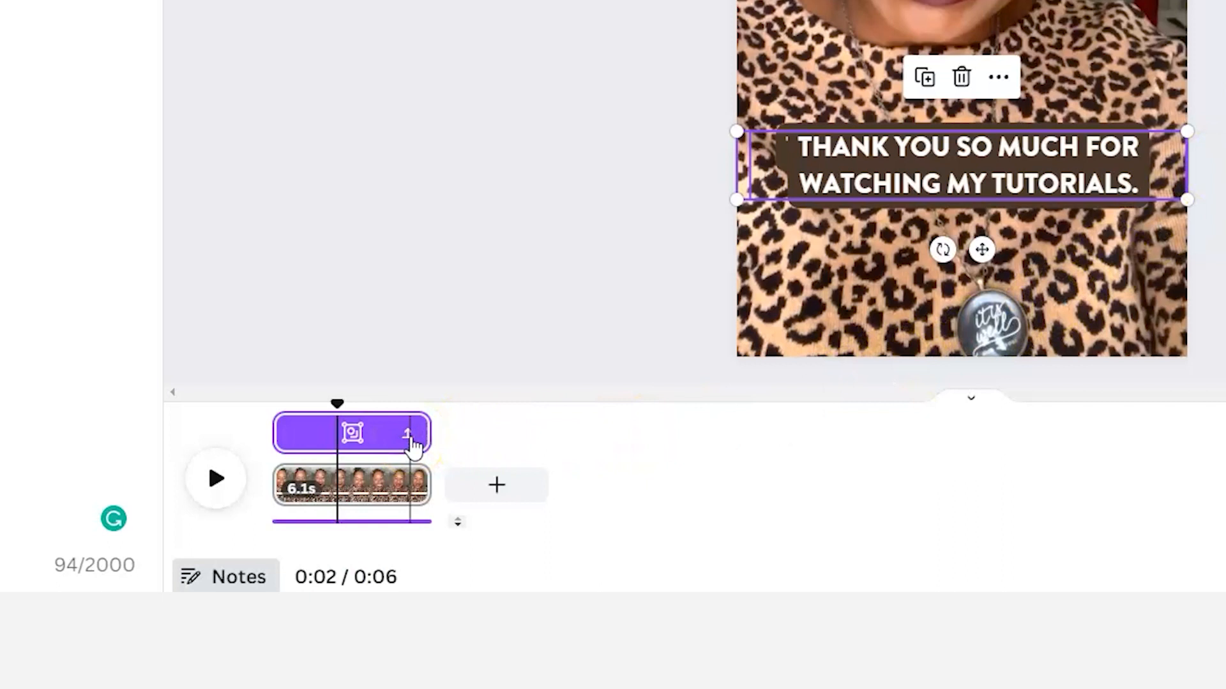
pyautogui.click(407, 434)
pyautogui.click(486, 432)
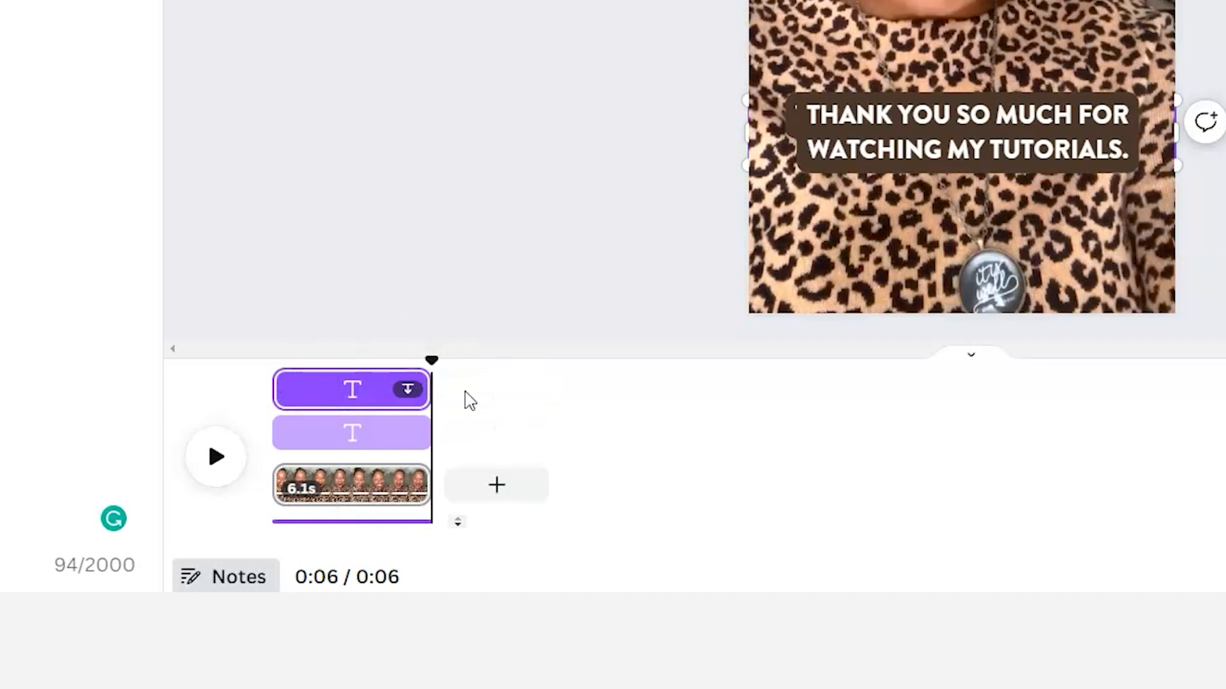
# Trim the second caption's track so it starts at about 0:02 and runs to the clip's end
pyautogui.moveTo(429, 388)
pyautogui.mouseDown()
pyautogui.moveTo(330, 400)
pyautogui.moveTo(466, 397)
pyautogui.mouseUp()
pyautogui.click(400, 438)
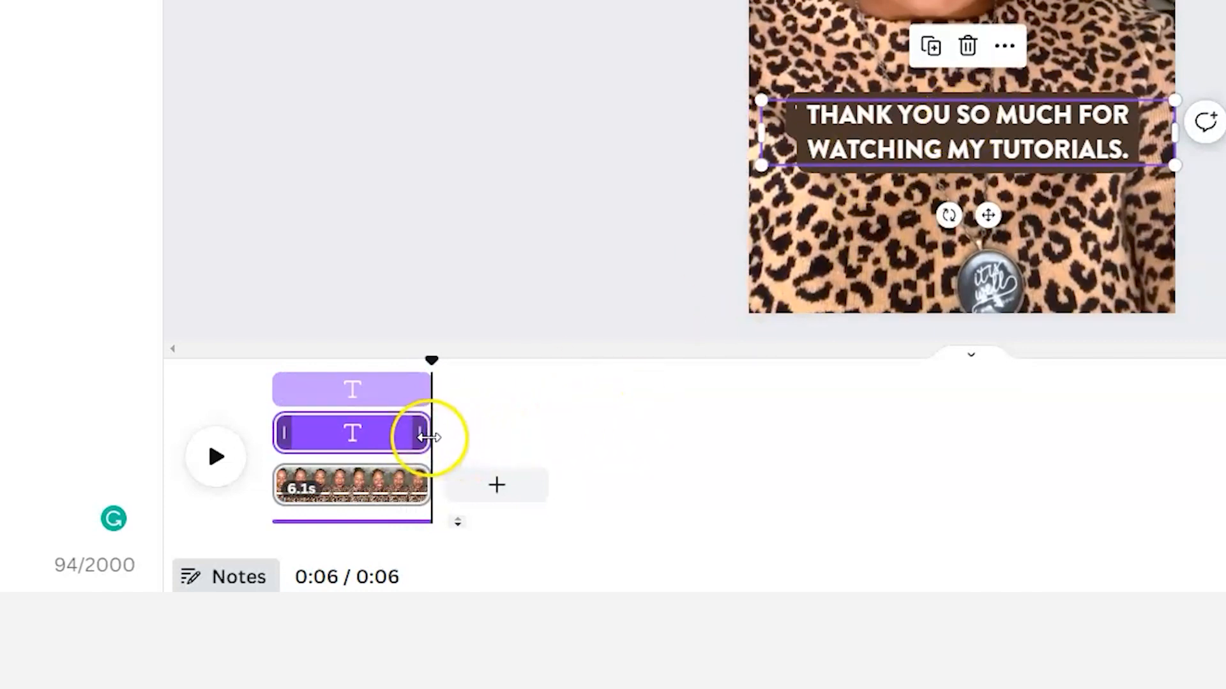
pyautogui.moveTo(429, 434); pyautogui.dragTo(485, 438)
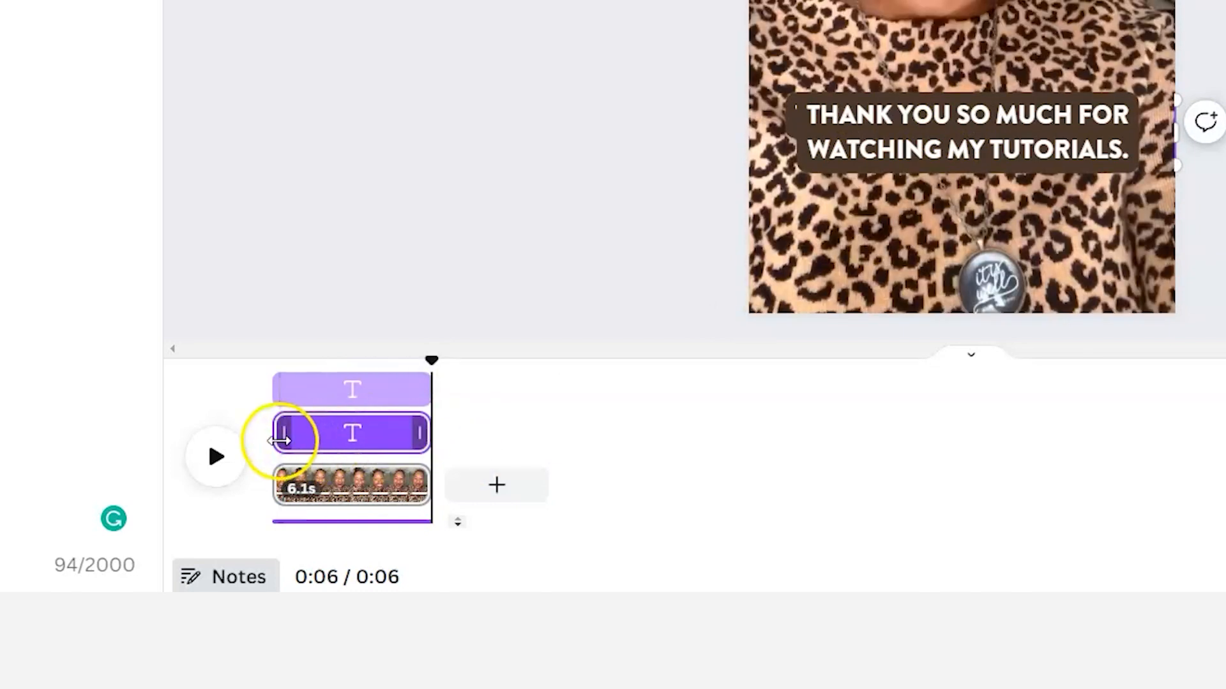
pyautogui.moveTo(276, 438); pyautogui.dragTo(350, 438)
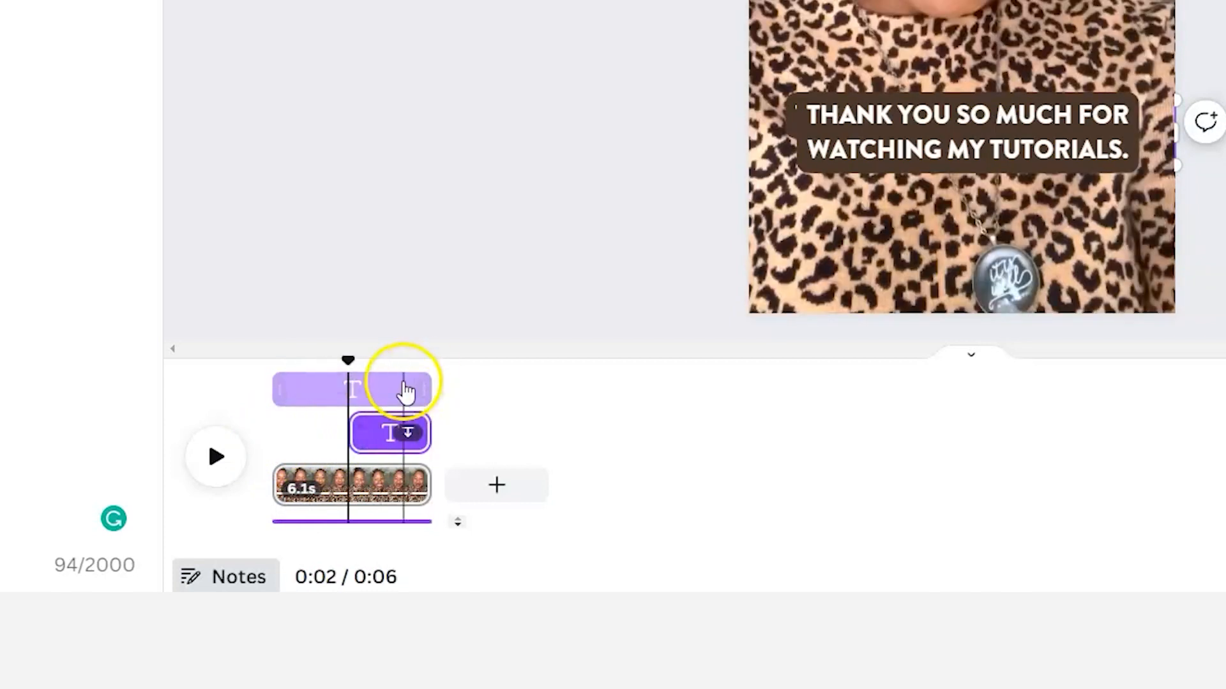
# Shorten the first caption's track so it ends at about 0:03
pyautogui.click(406, 391)
pyautogui.moveTo(403, 391); pyautogui.dragTo(358, 393)
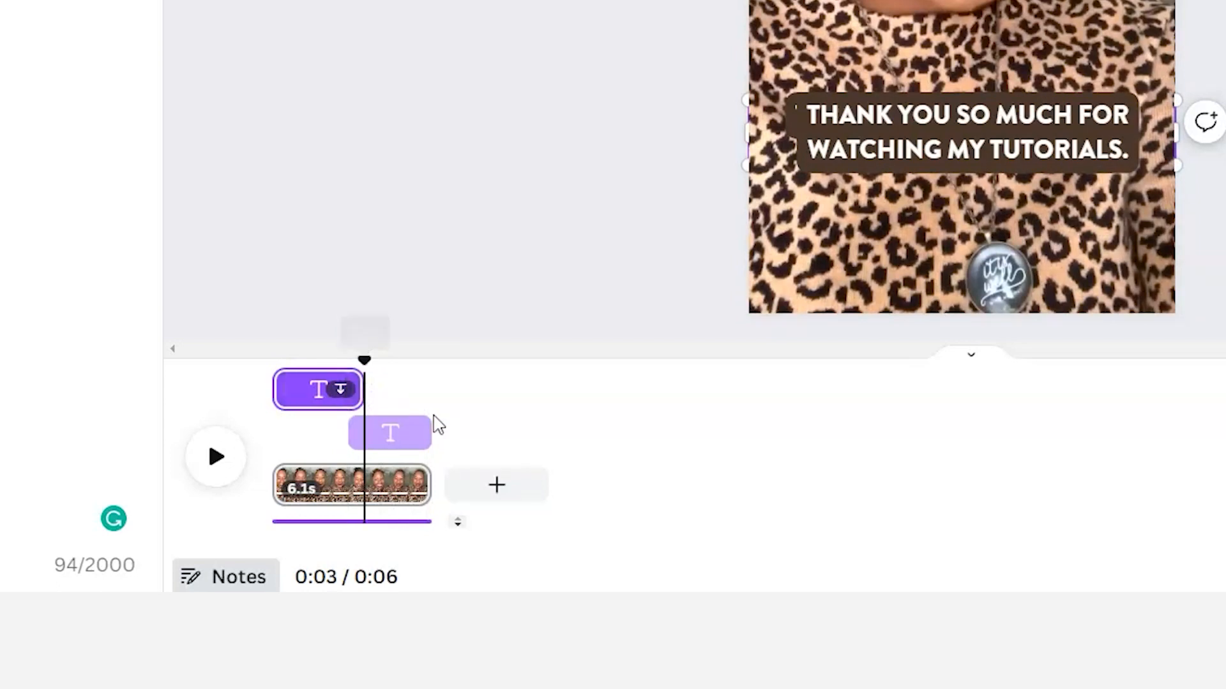
pyautogui.click(475, 440)
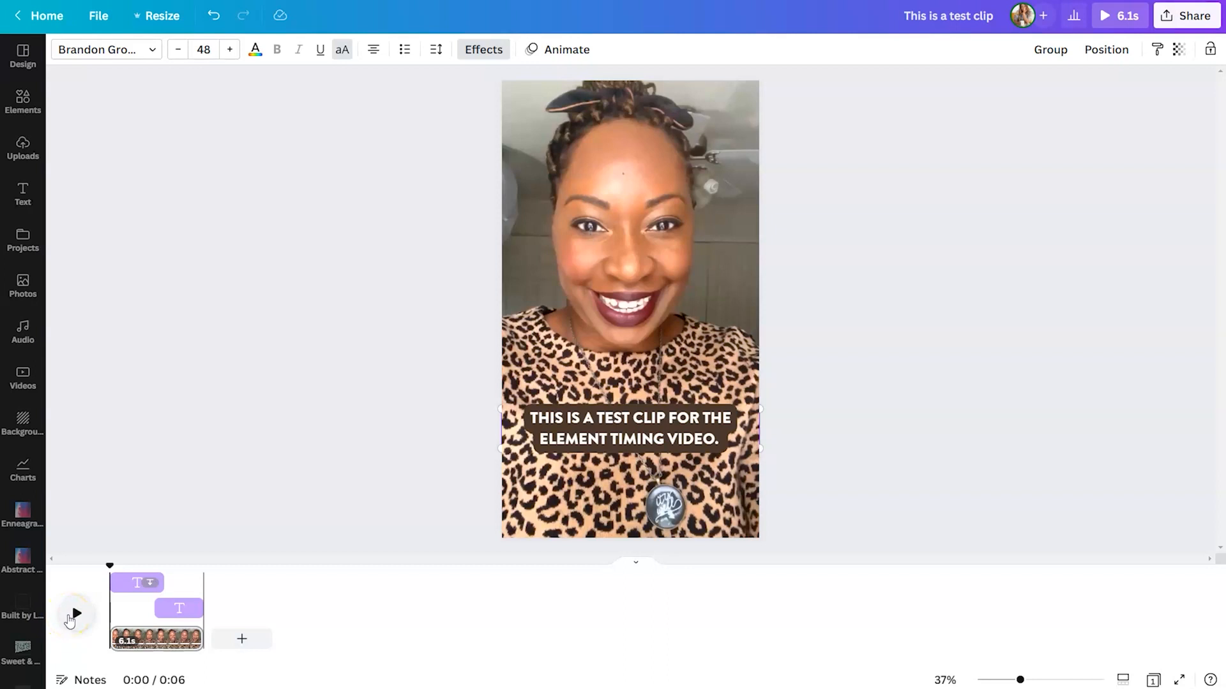
# Play the clip from the start to check the timing of both captions
pyautogui.click(72, 616)
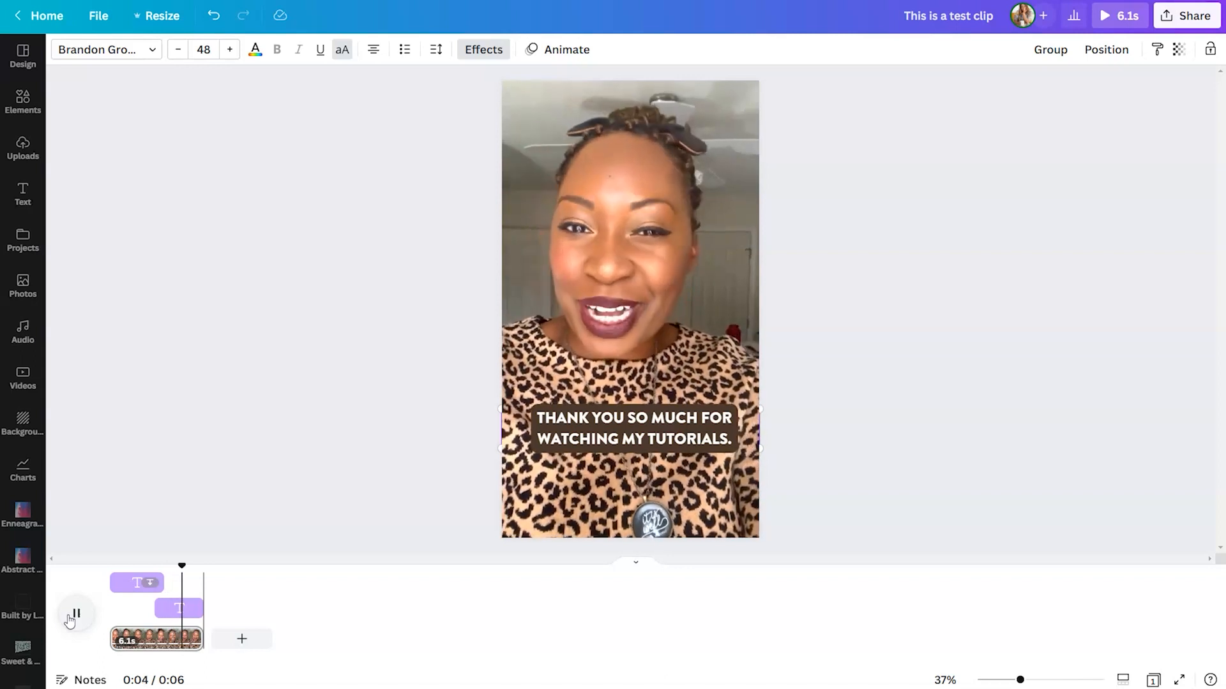
pyautogui.click(72, 616)
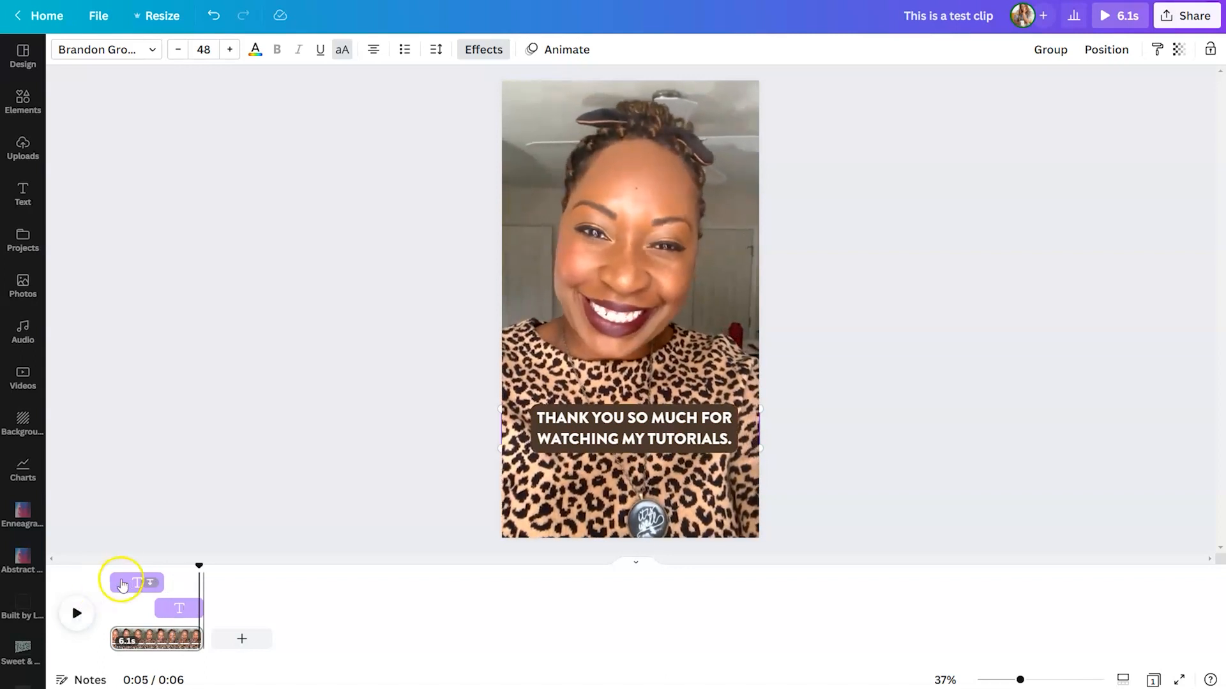
# Adjust both caption tracks so the second starts where the first ends at about 0:03, and replay the clip from the start
pyautogui.click(128, 583)
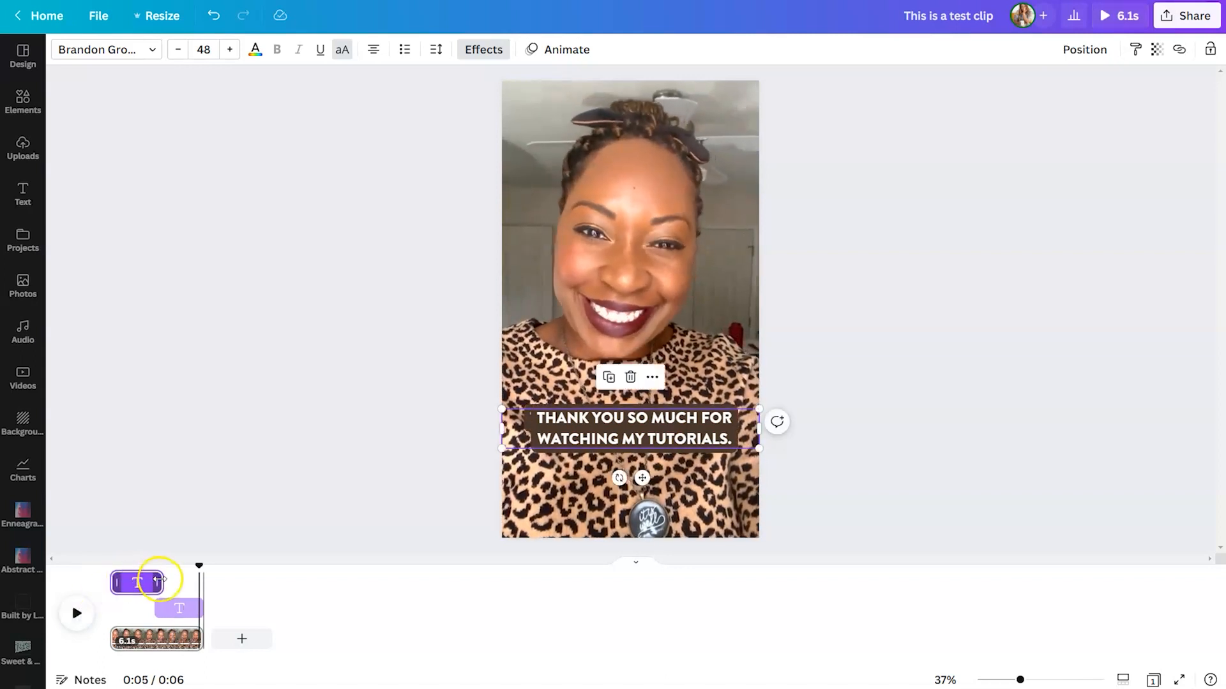
pyautogui.moveTo(163, 580); pyautogui.dragTo(171, 610)
pyautogui.click(163, 609)
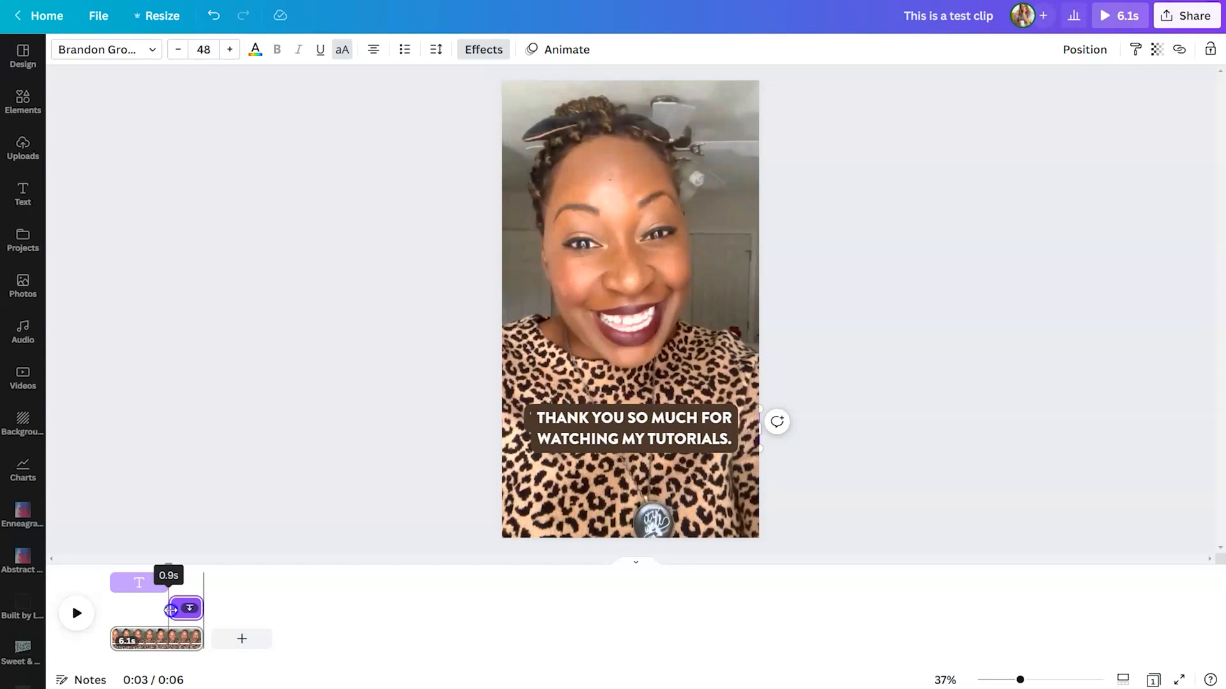
pyautogui.click(166, 584)
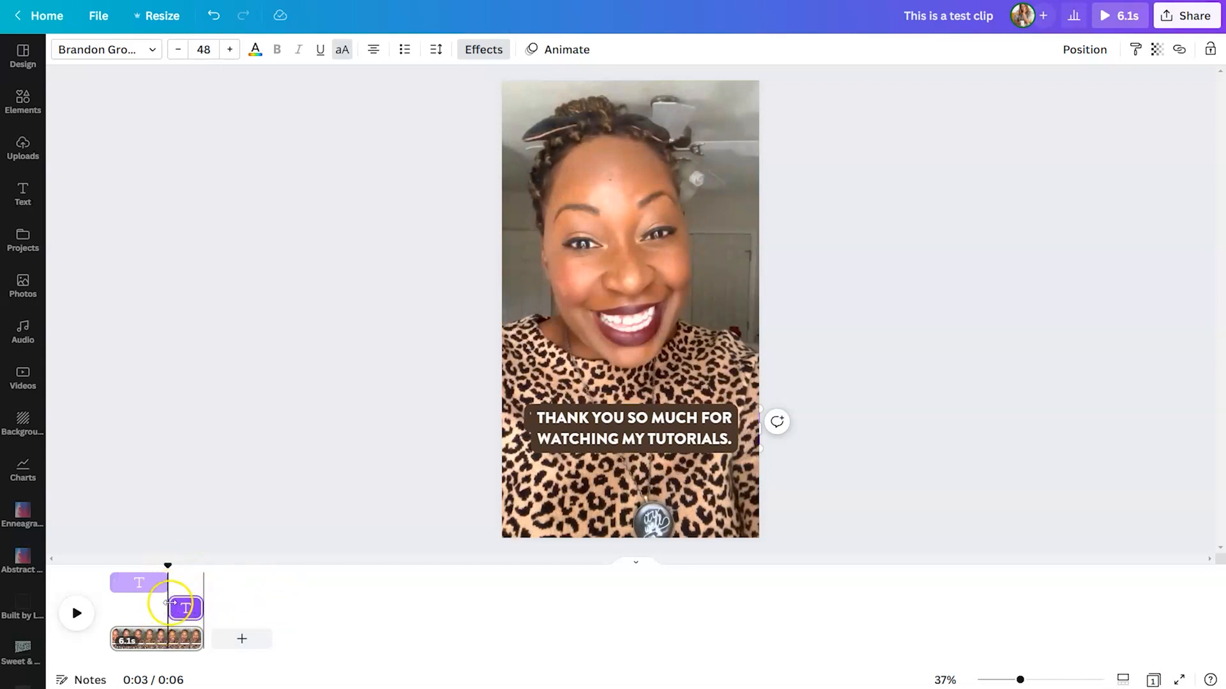
pyautogui.moveTo(160, 598); pyautogui.dragTo(112, 602)
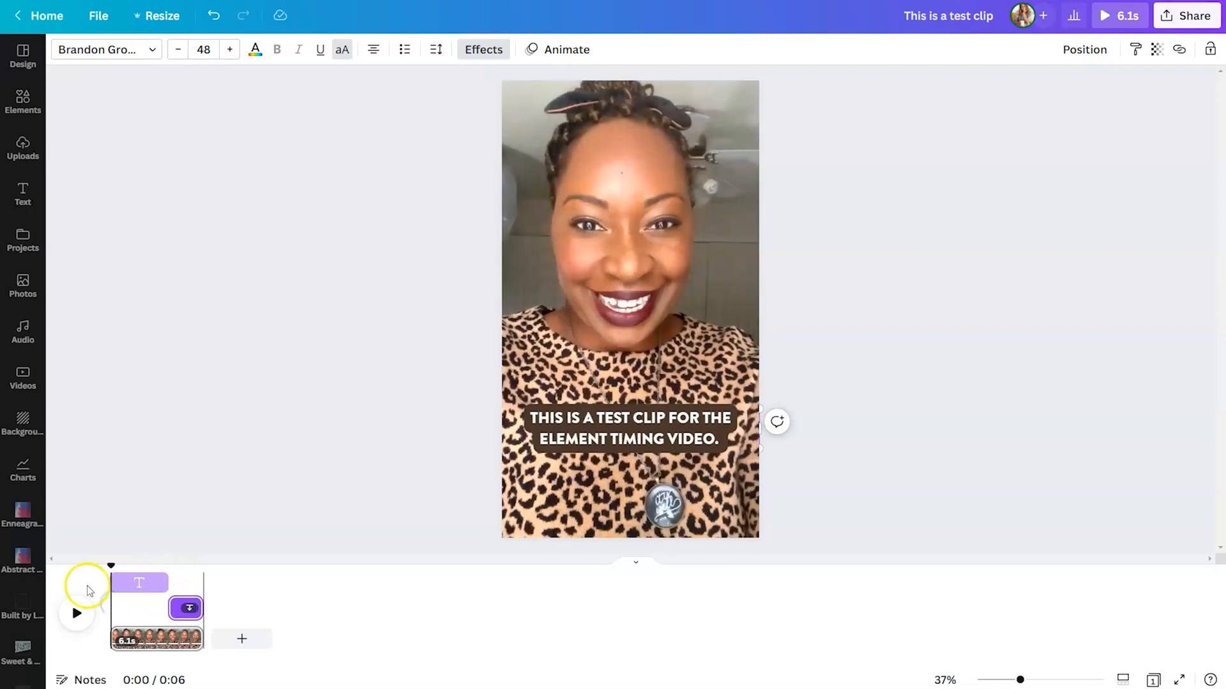
pyautogui.click(73, 614)
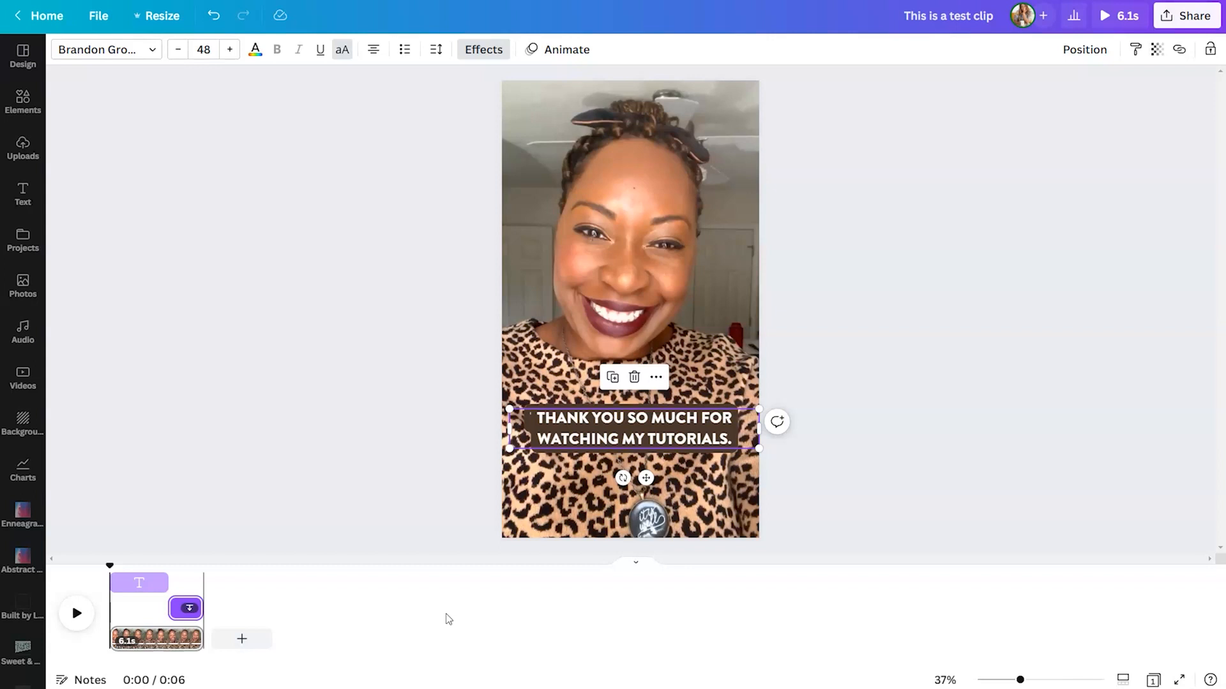
# Apply the Bounce text animation to the first caption with the Word writing style
pyautogui.click(139, 583)
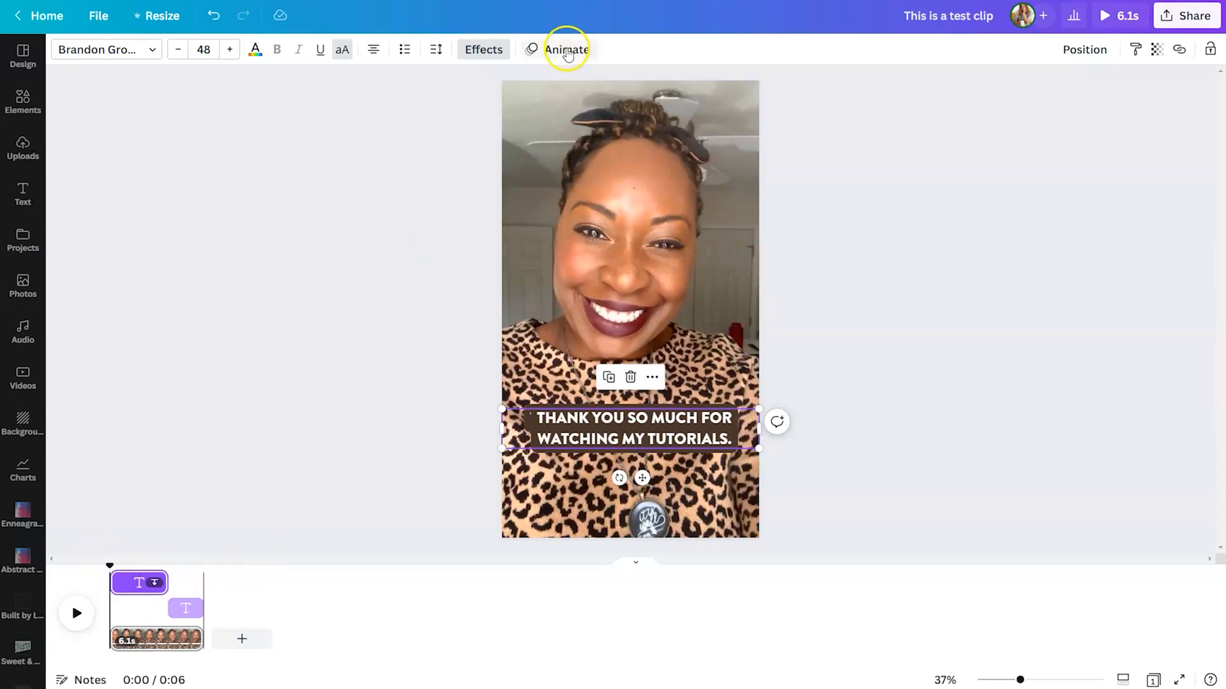
pyautogui.click(567, 52)
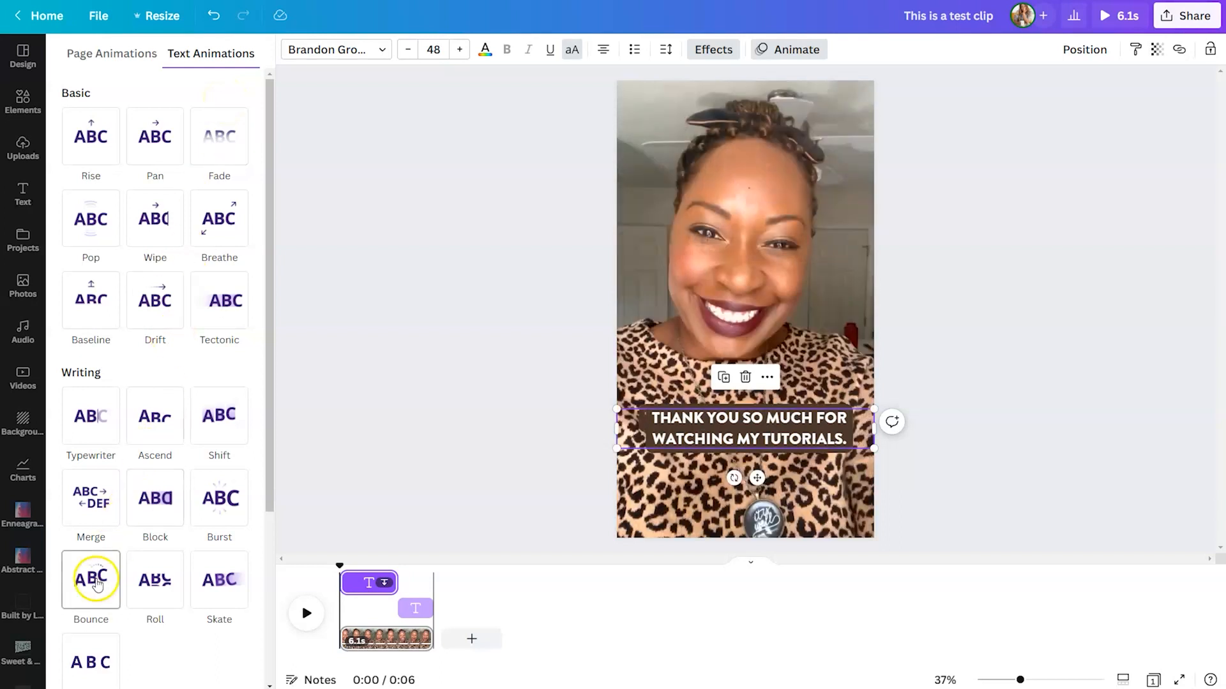
pyautogui.click(96, 587)
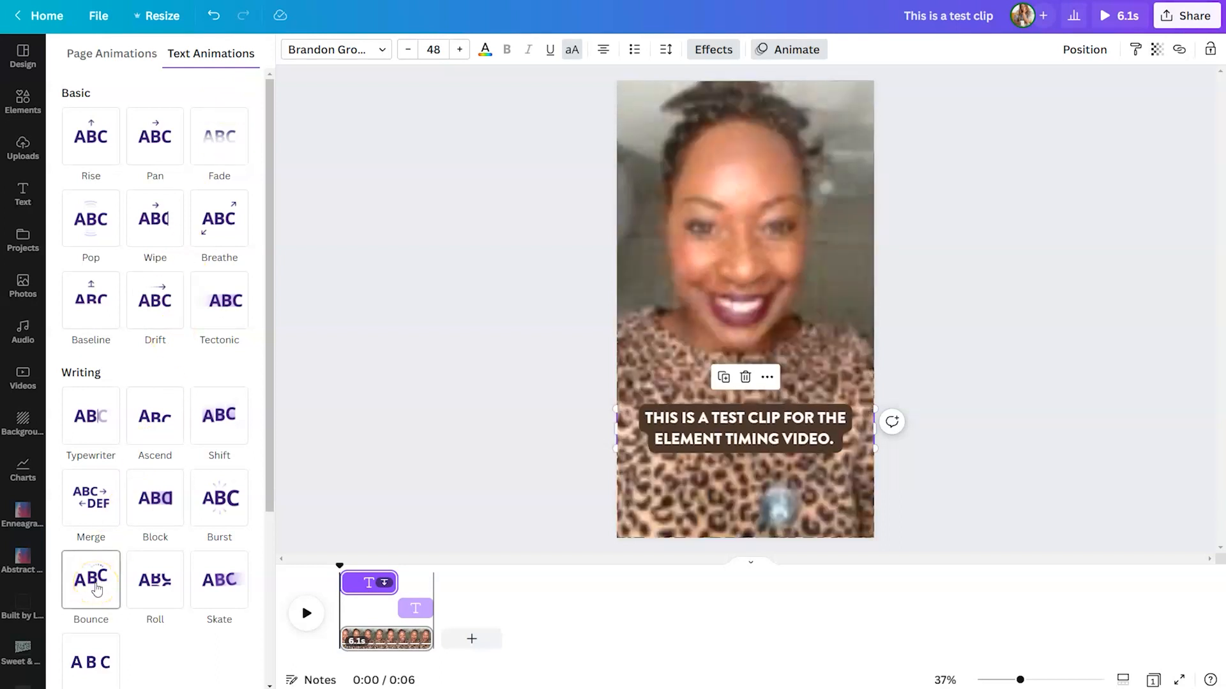
pyautogui.scroll(-3, 183, 542)
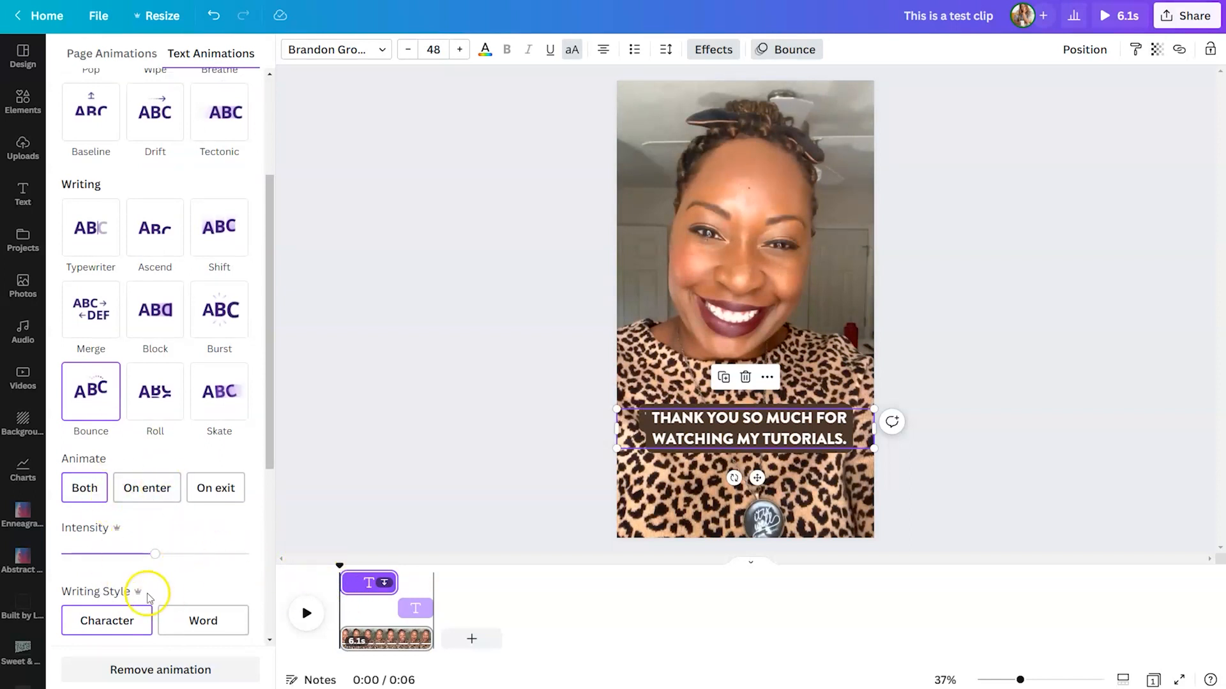
pyautogui.click(192, 621)
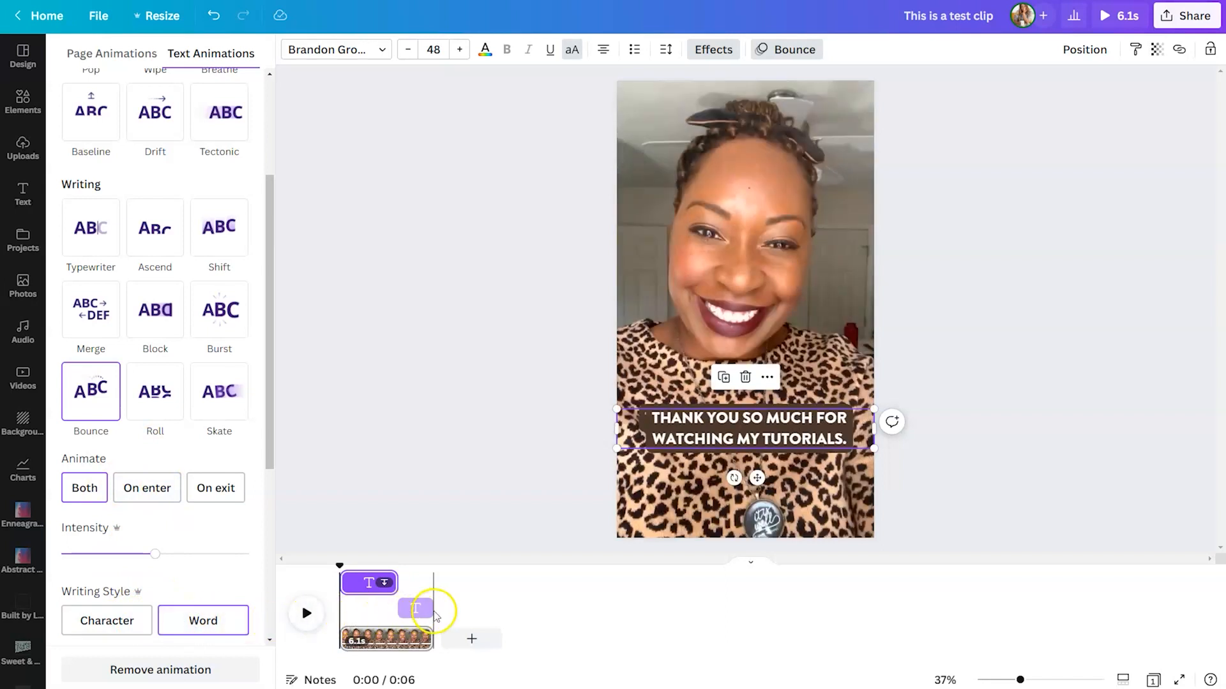
# Apply the Bounce animation to the second caption, set to On enter with the Word writing style, and play the clip
pyautogui.click(435, 613)
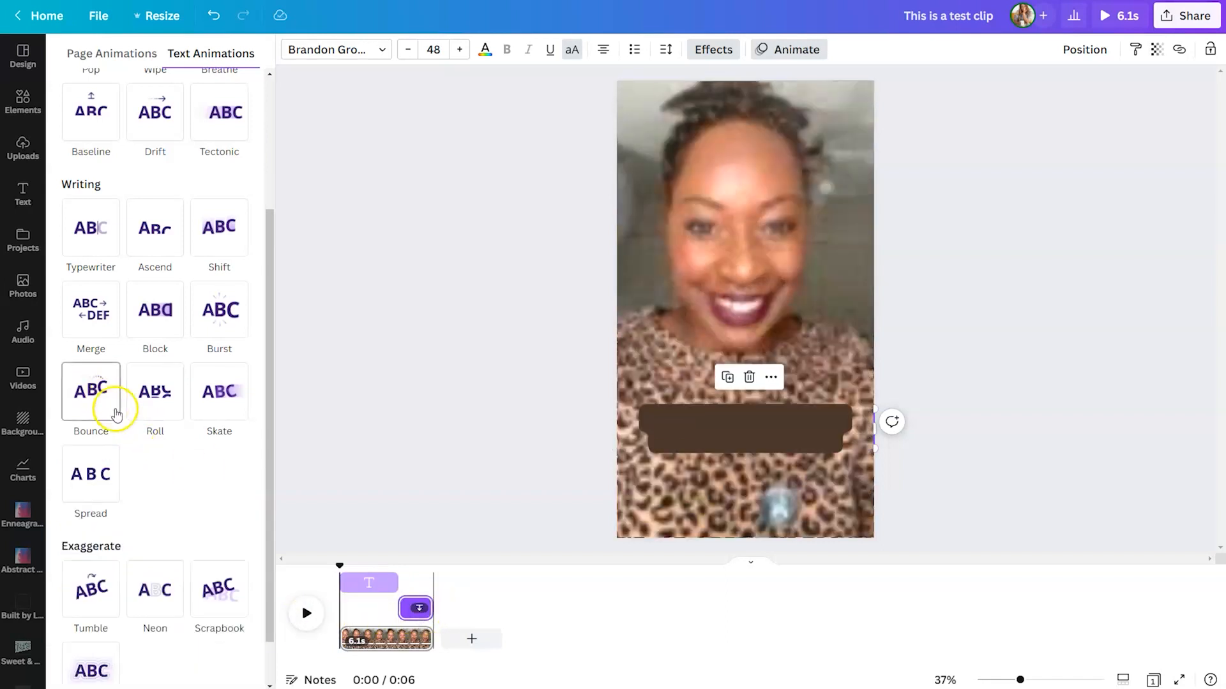
pyautogui.click(115, 415)
pyautogui.click(184, 619)
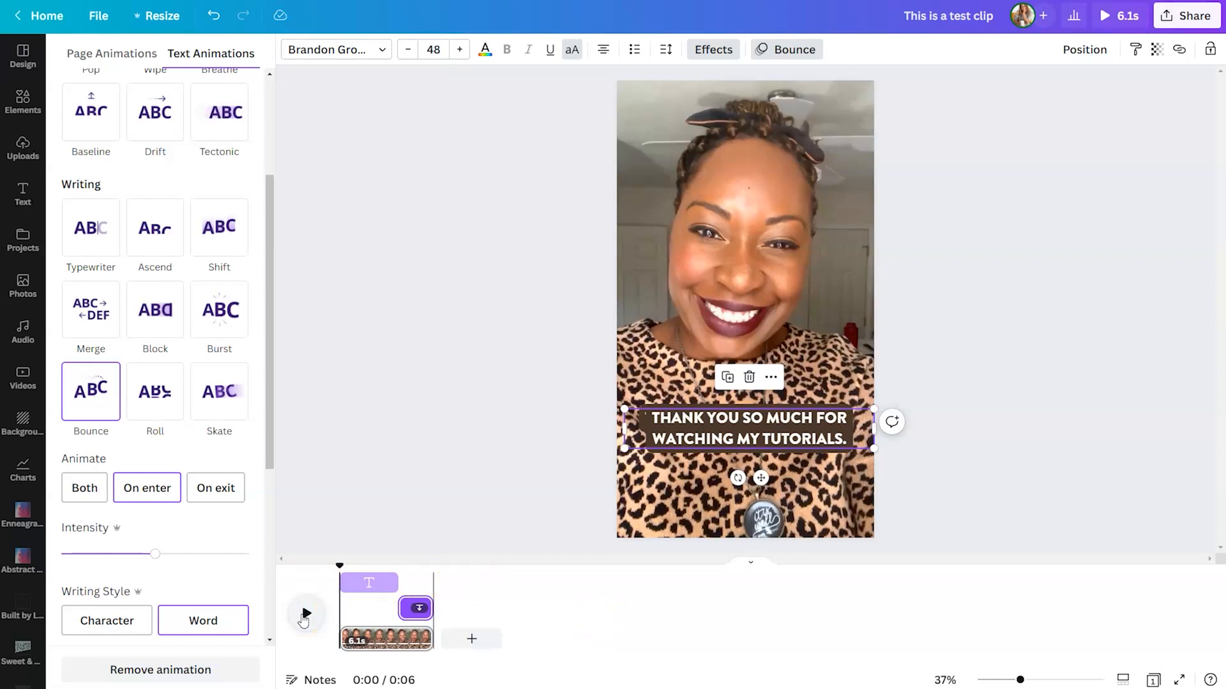
pyautogui.click(305, 614)
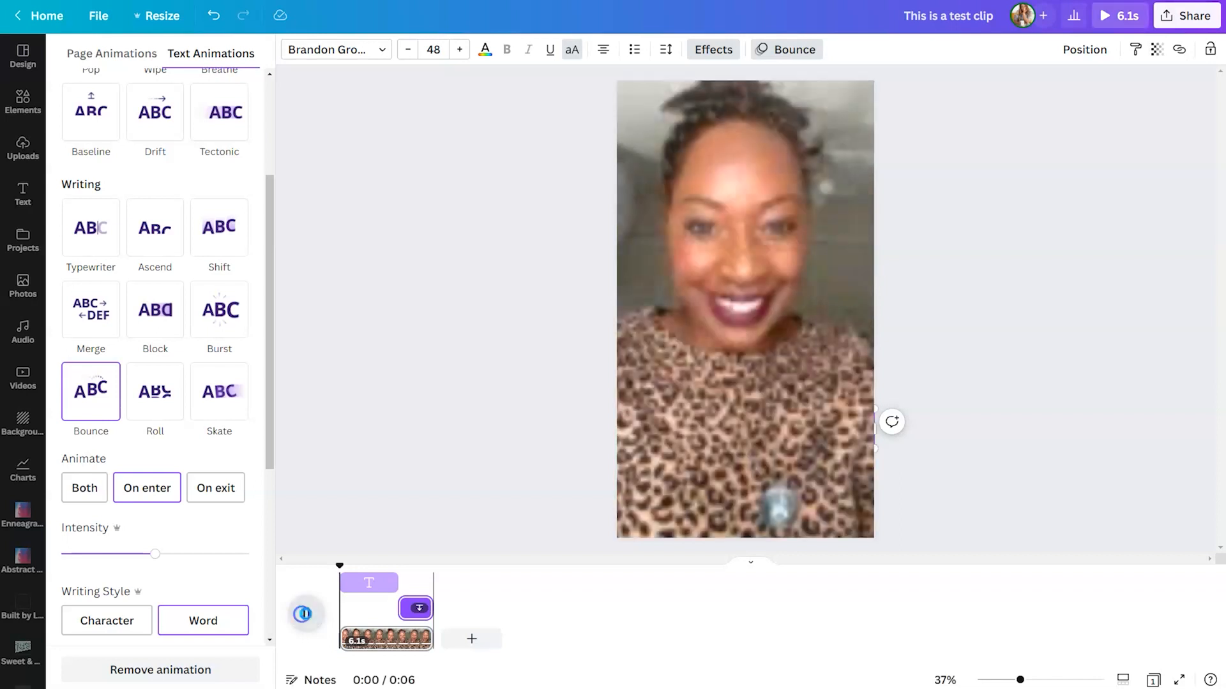